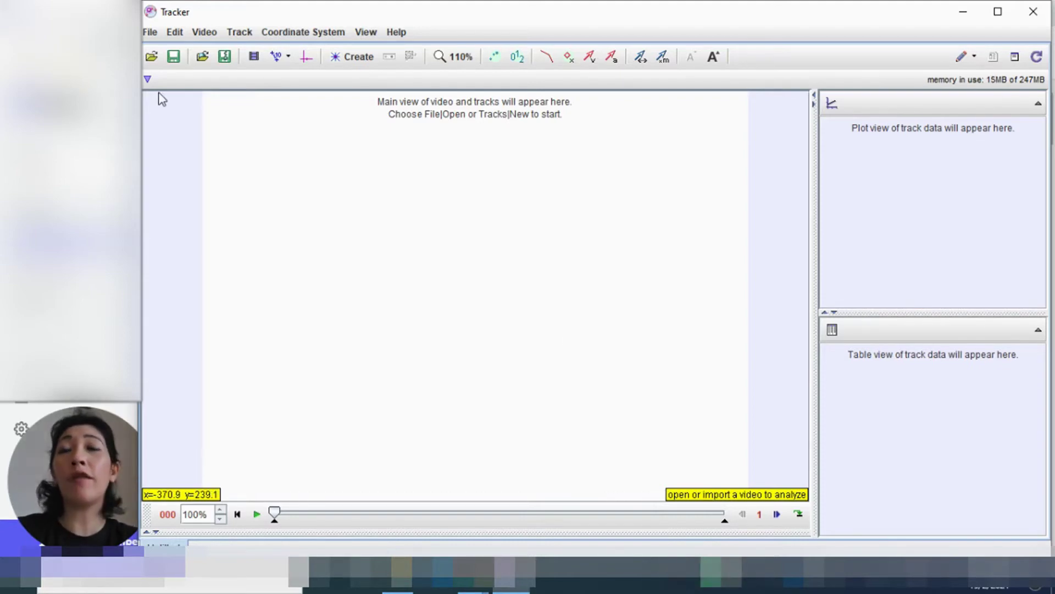
Open P2150222.MOV from My Motion Videos into the Tracker project.
{"action": "left_click", "coordinate": [150, 57]}
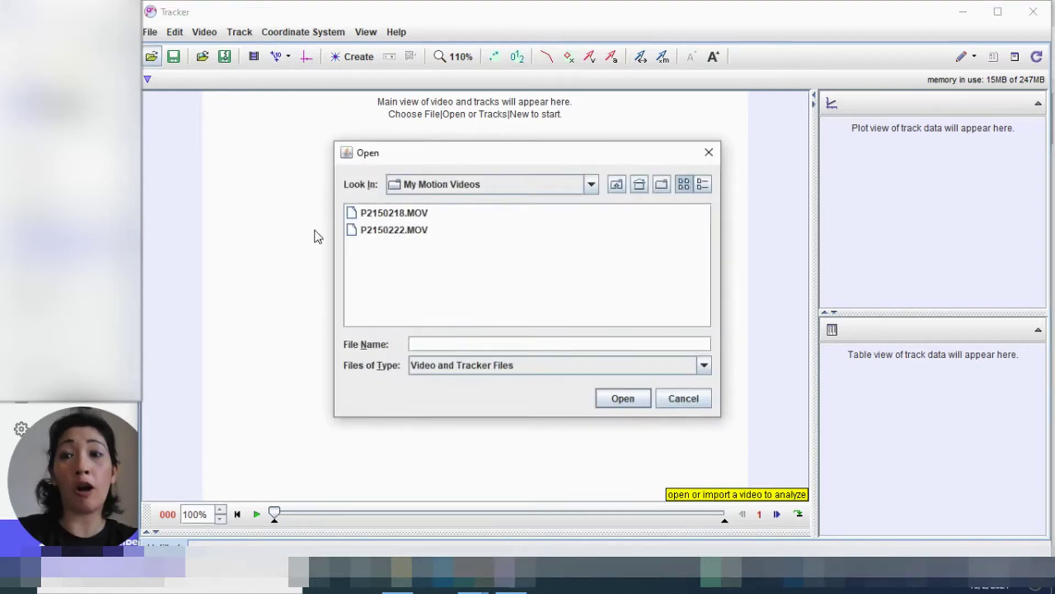
{"action": "left_click", "coordinate": [400, 233]}
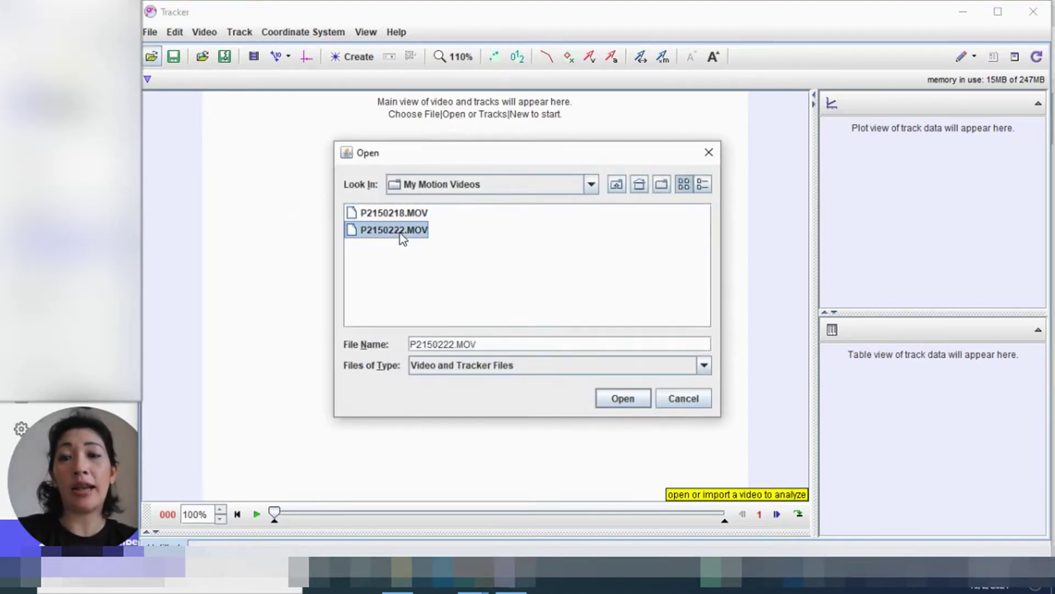
{"action": "left_click", "coordinate": [633, 405]}
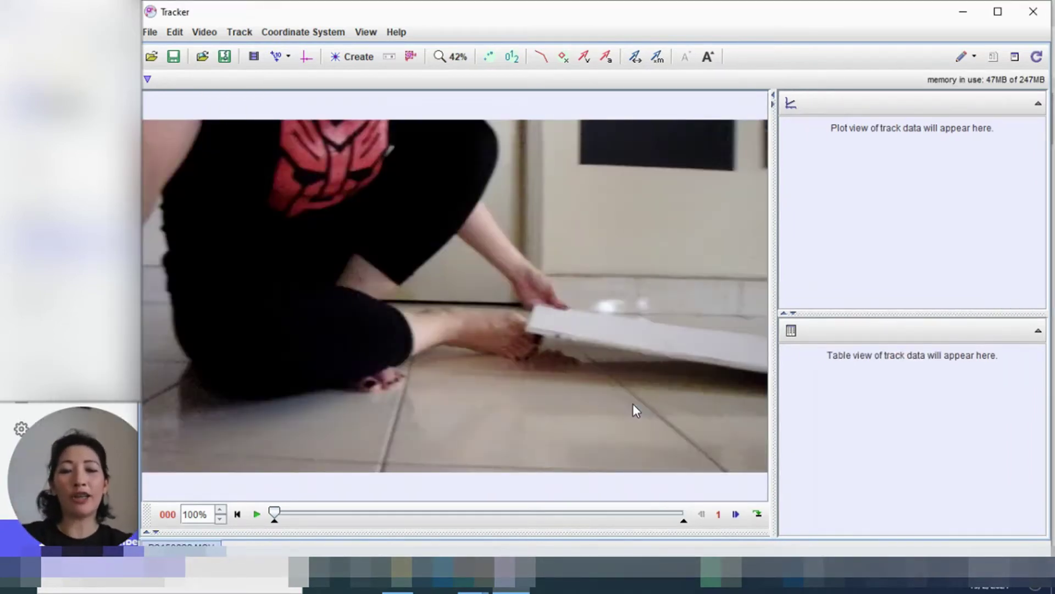
Play the video and move the slider near the end to watch the car's release.
{"action": "left_click", "coordinate": [256, 515]}
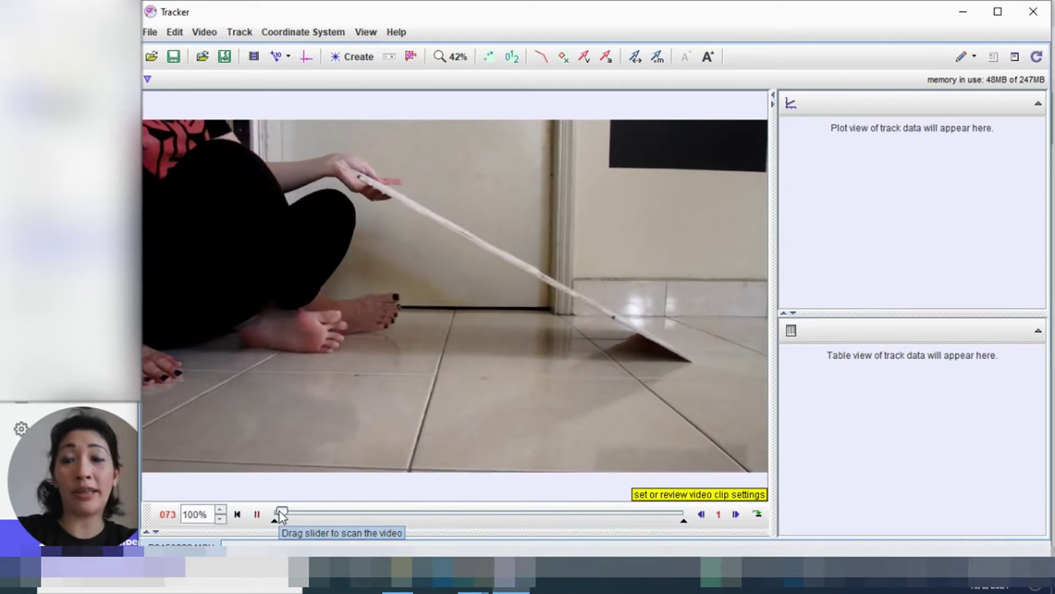
{"action": "left_click", "coordinate": [257, 514]}
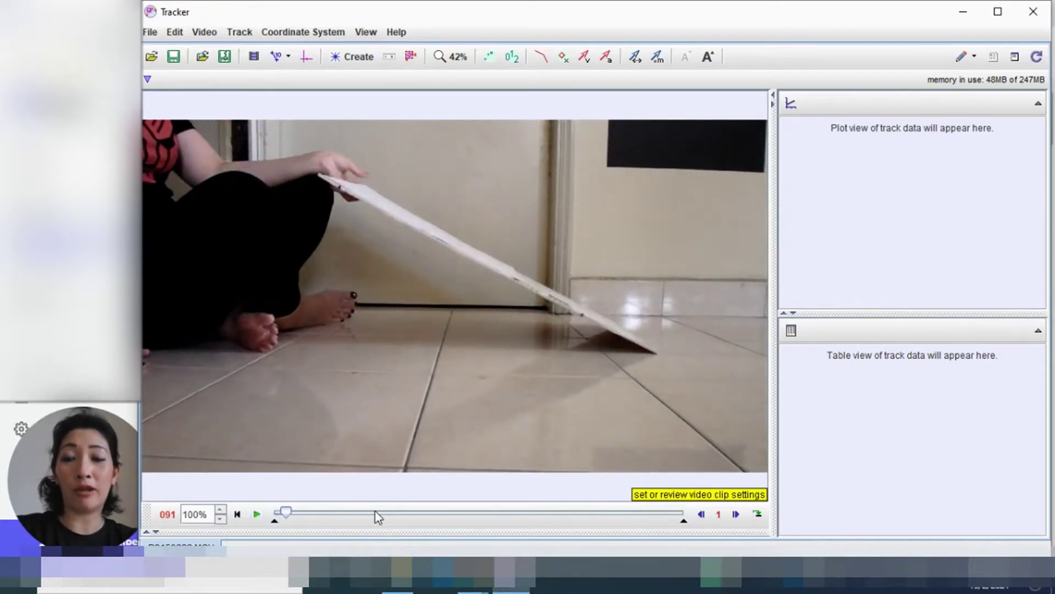
{"action": "left_click", "coordinate": [497, 514]}
{"action": "left_click", "coordinate": [607, 517]}
{"action": "left_click", "coordinate": [636, 517]}
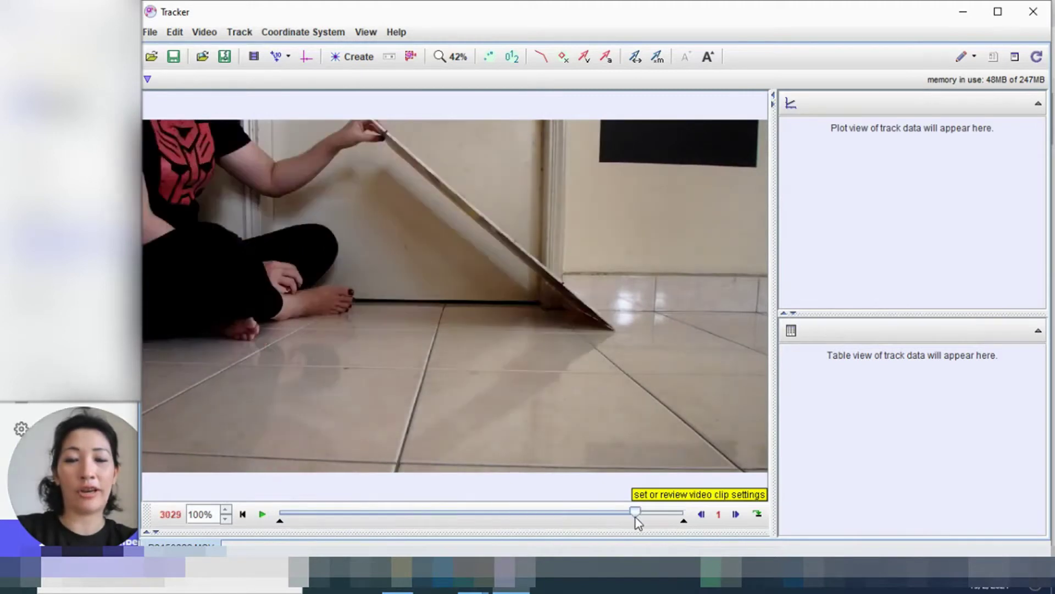
{"action": "left_click_drag", "start_coordinate": [636, 516], "coordinate": [663, 518]}
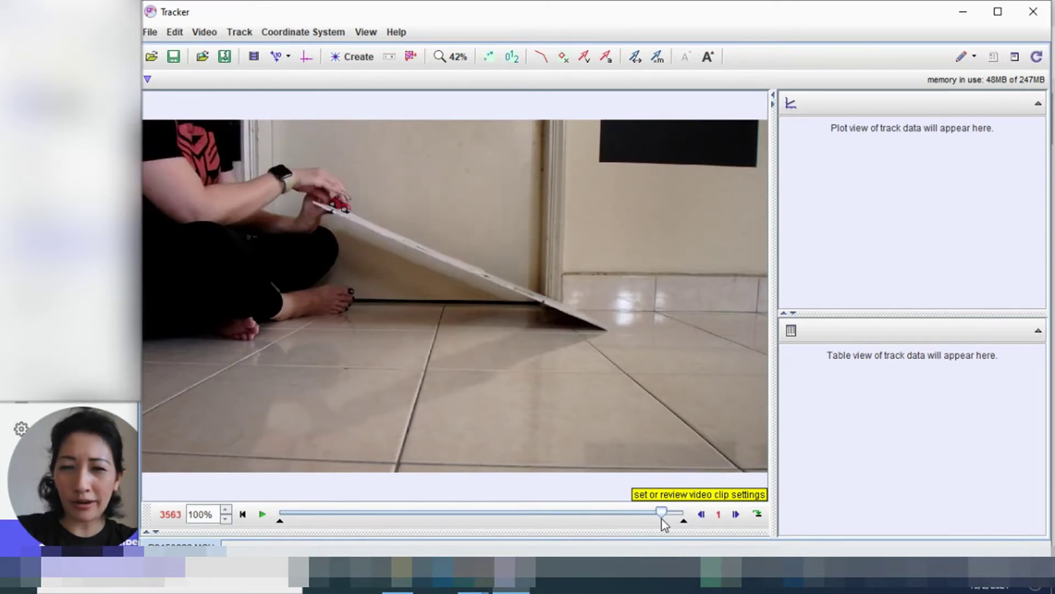
{"action": "left_click", "coordinate": [262, 516]}
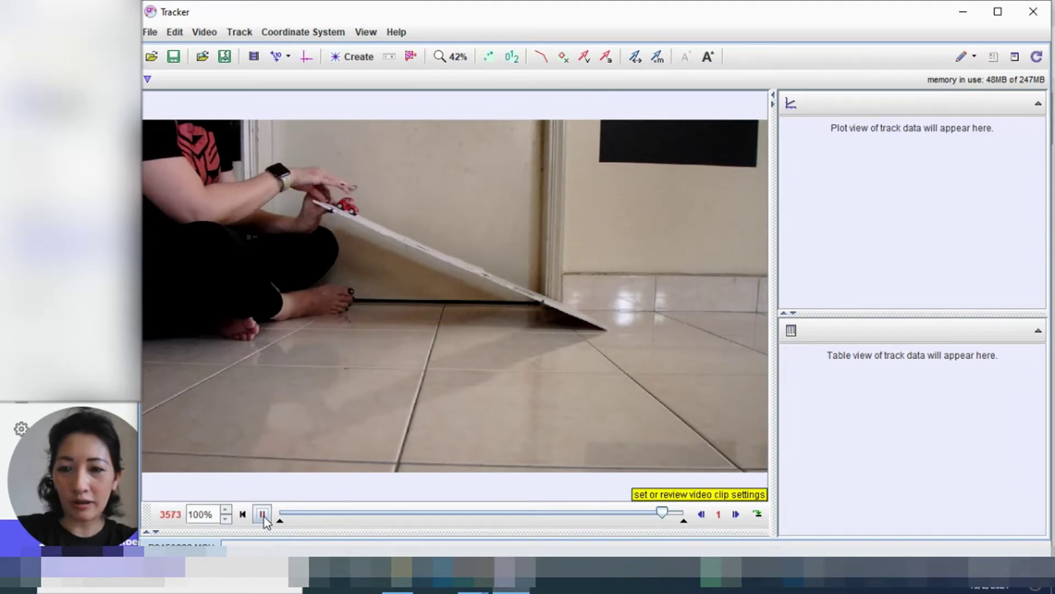
{"action": "left_click", "coordinate": [263, 515]}
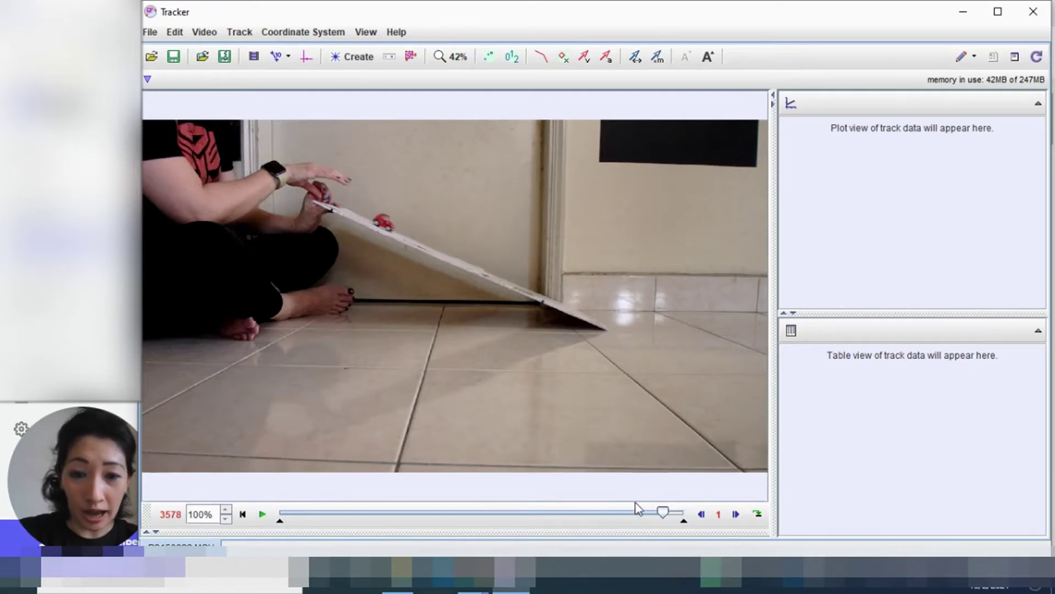
Step back frame by frame to frame 3569, with the car held at the ramp top.
{"action": "left_click", "coordinate": [702, 515]}
{"action": "left_click", "coordinate": [701, 515]}
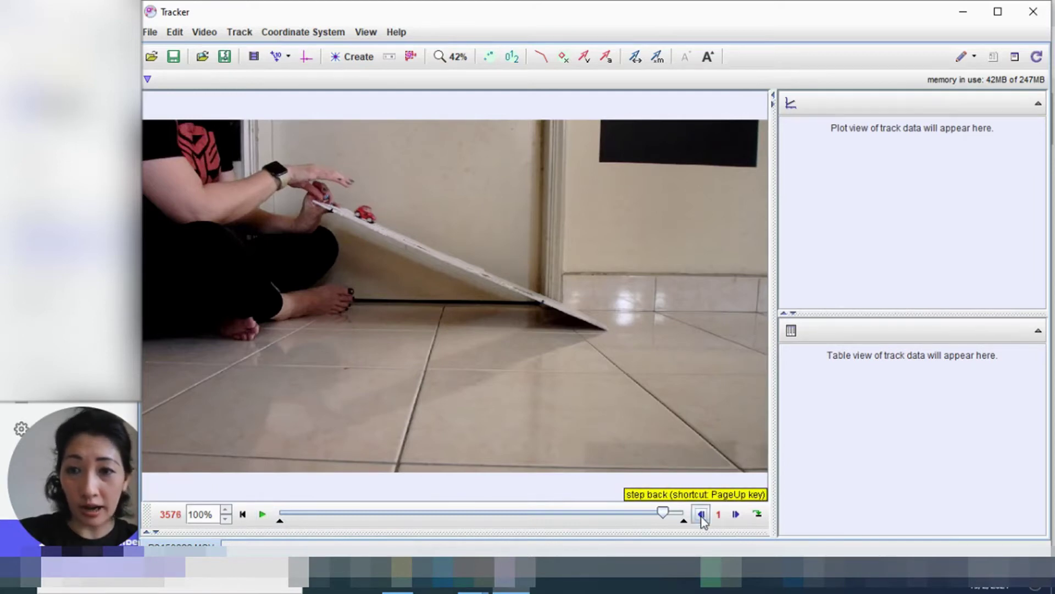
{"action": "left_click", "coordinate": [701, 515]}
{"action": "left_click", "coordinate": [701, 515]}
{"action": "left_click", "coordinate": [702, 515]}
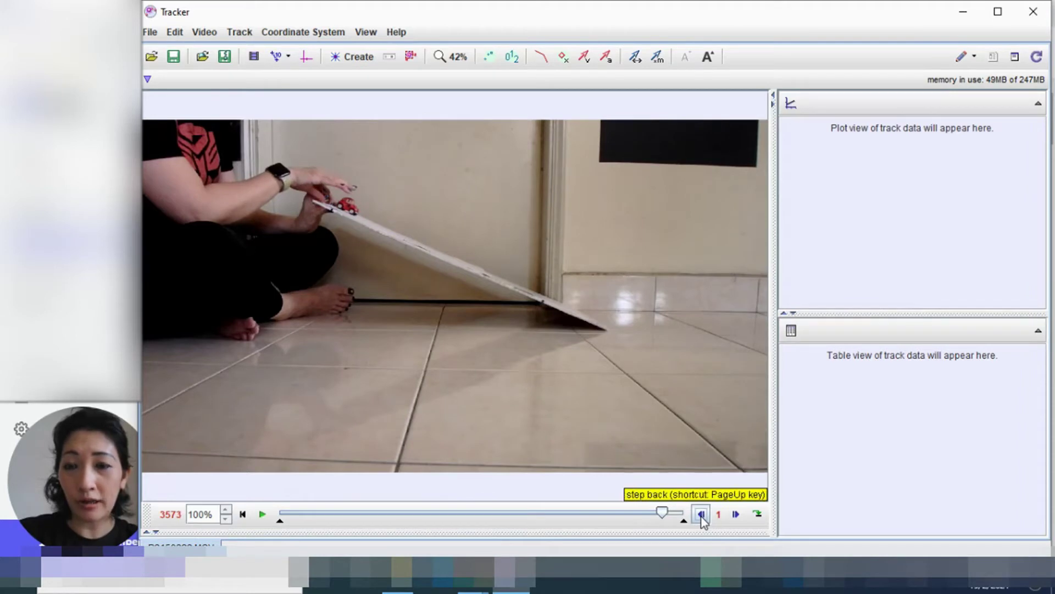
{"action": "left_click", "coordinate": [702, 515]}
{"action": "left_click", "coordinate": [701, 515]}
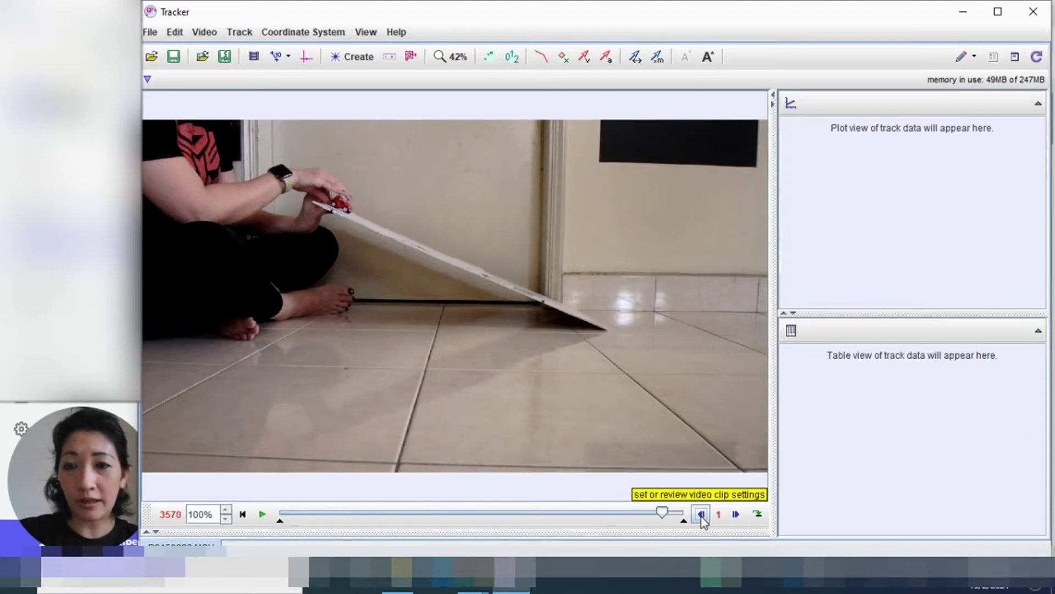
{"action": "left_click", "coordinate": [702, 517]}
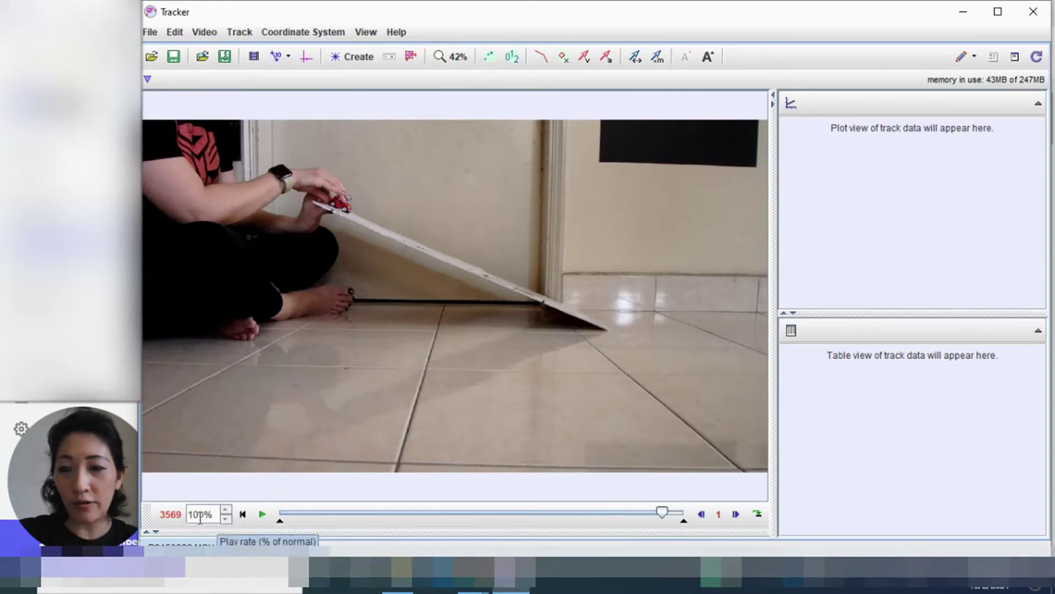
Set the clip's start frame to the release frame 3570 and its end frame to 3591.
{"action": "left_click_drag", "start_coordinate": [281, 528], "coordinate": [662, 528]}
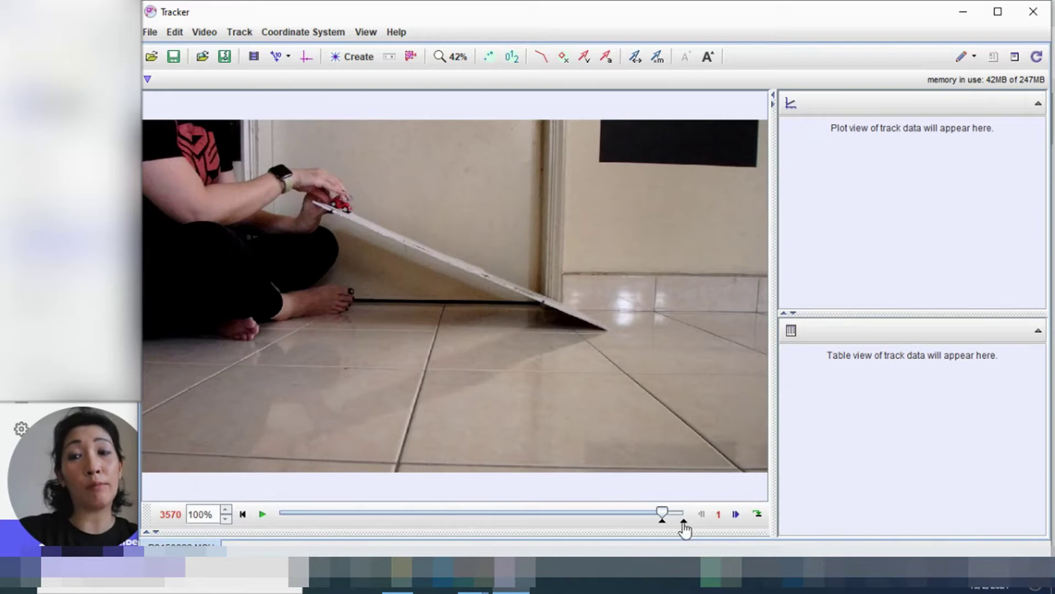
{"action": "left_click", "coordinate": [260, 514]}
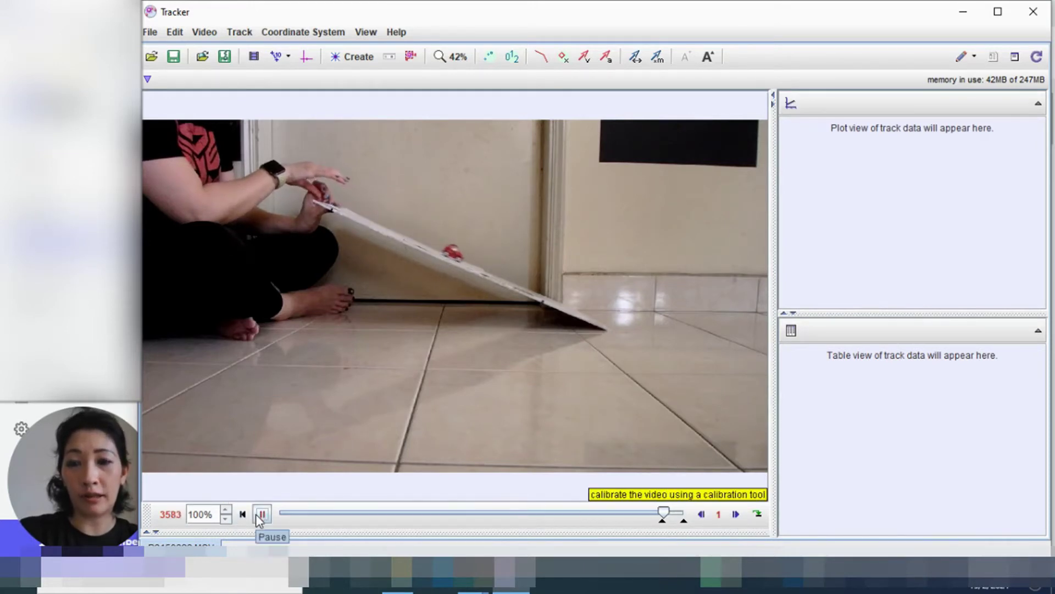
{"action": "left_click", "coordinate": [261, 514]}
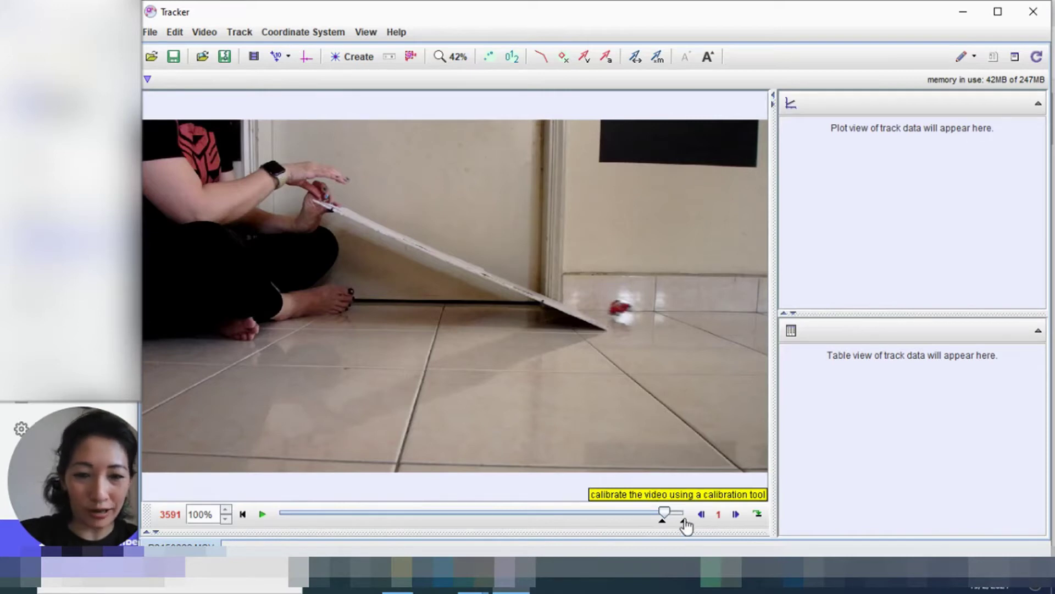
{"action": "left_click_drag", "start_coordinate": [684, 522], "coordinate": [664, 520]}
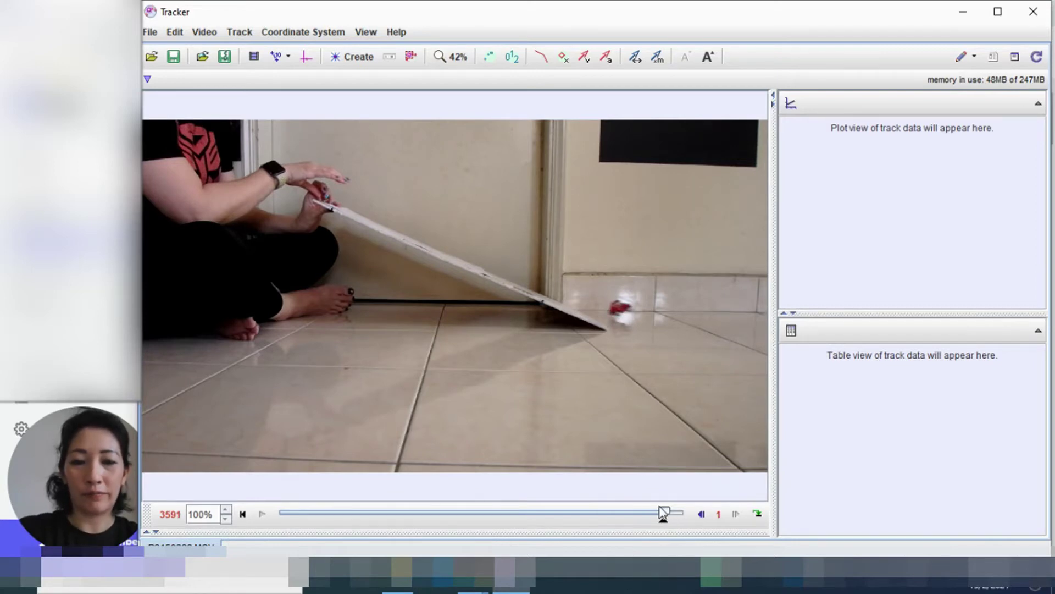
{"action": "left_click", "coordinate": [253, 64]}
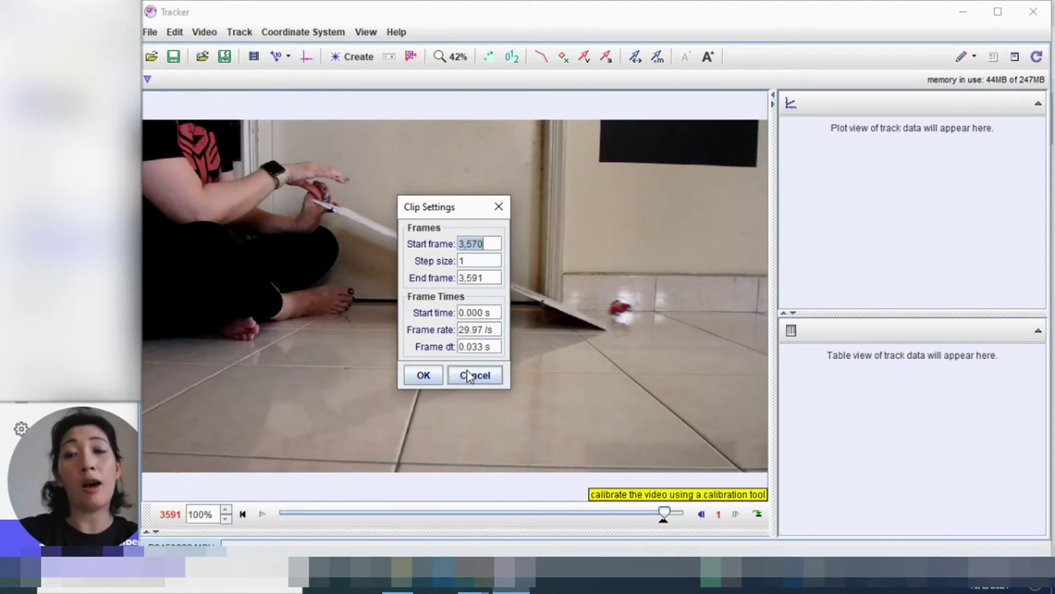
{"action": "left_click", "coordinate": [421, 376]}
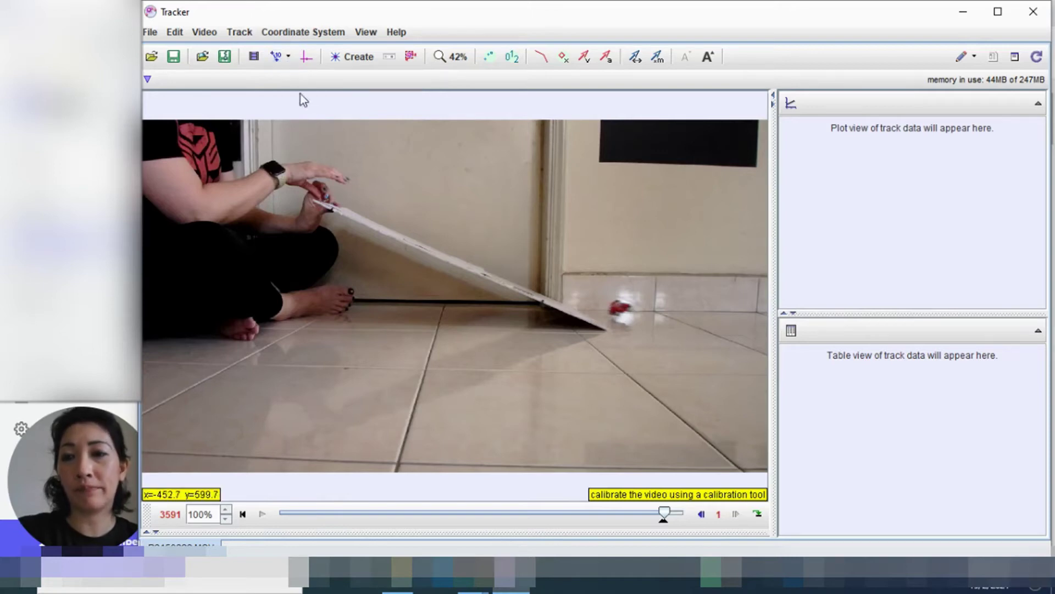
Add a calibration stick from the ramp's top to its bottom end and set it to 0.5 m.
{"action": "left_click", "coordinate": [286, 58]}
{"action": "mouse_move", "coordinate": [292, 82]}
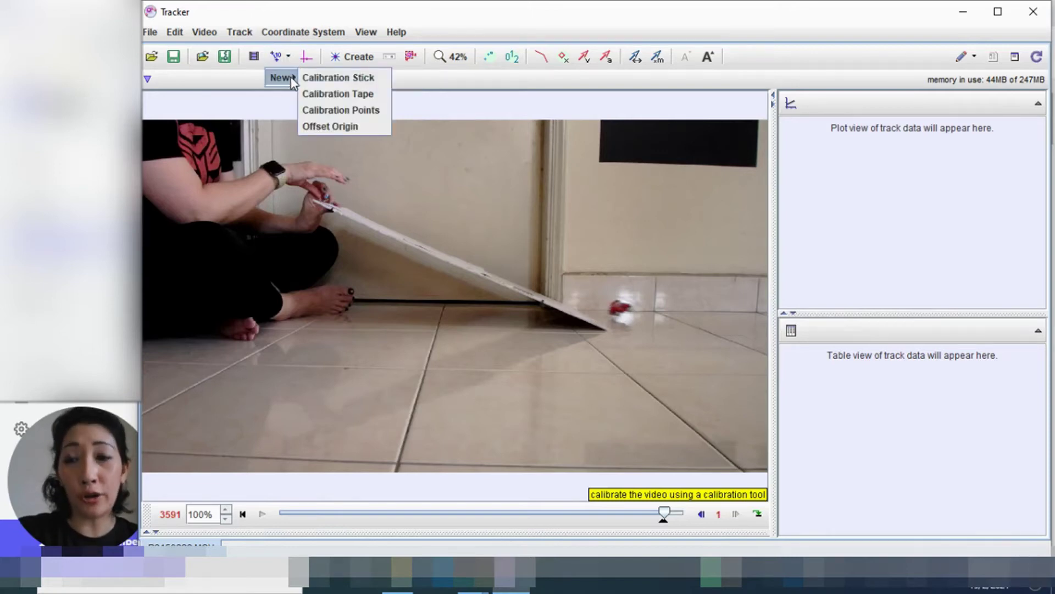
{"action": "left_click", "coordinate": [363, 82]}
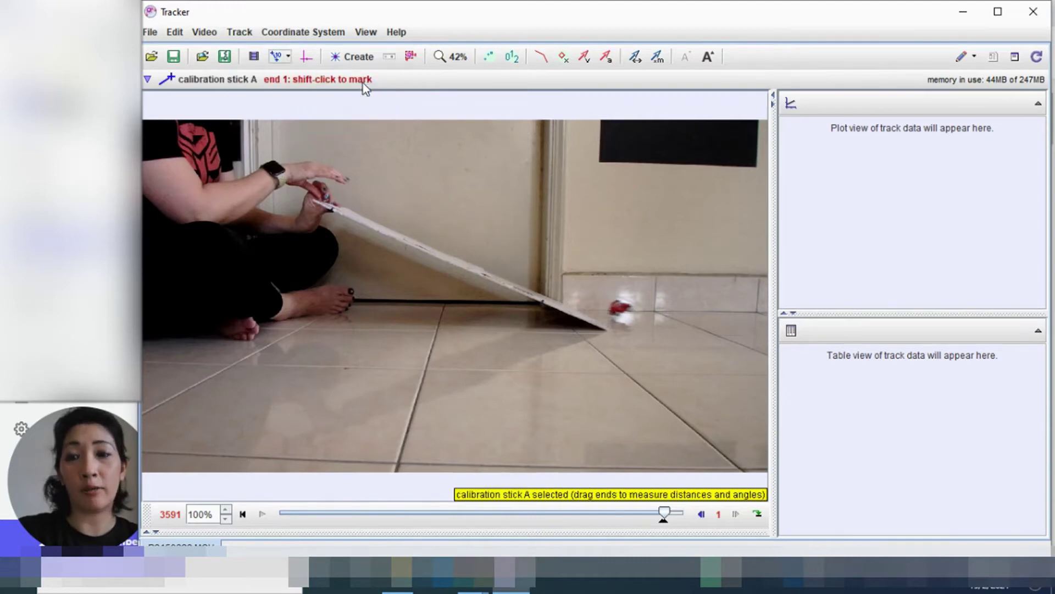
{"action": "left_click", "coordinate": [332, 210], "text": "shift"}
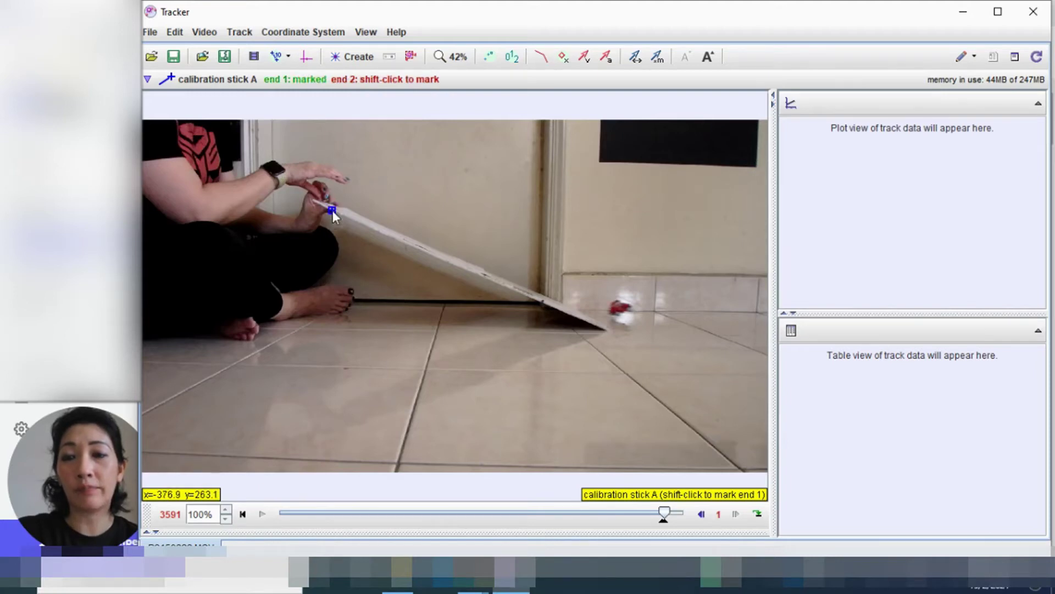
{"action": "left_click", "coordinate": [542, 300], "text": "shift"}
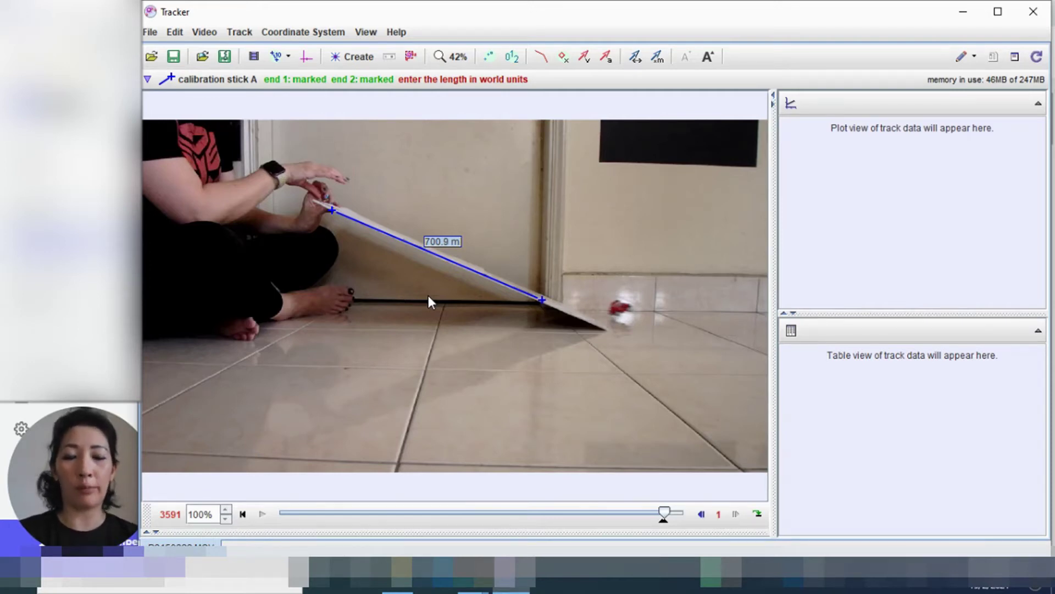
{"action": "type", "text": "0.5 m"}
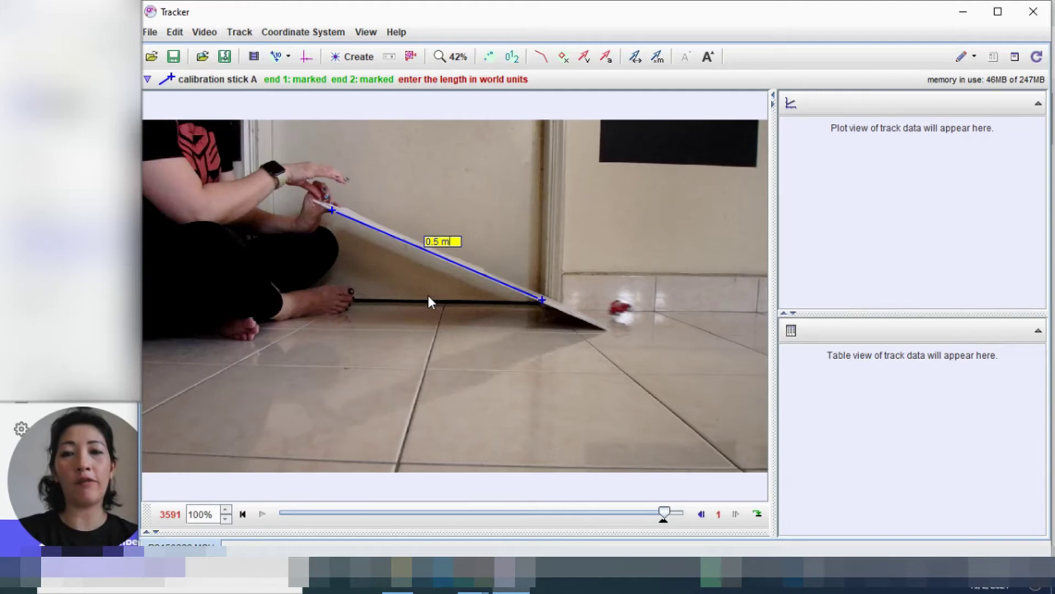
{"action": "key", "text": "Return"}
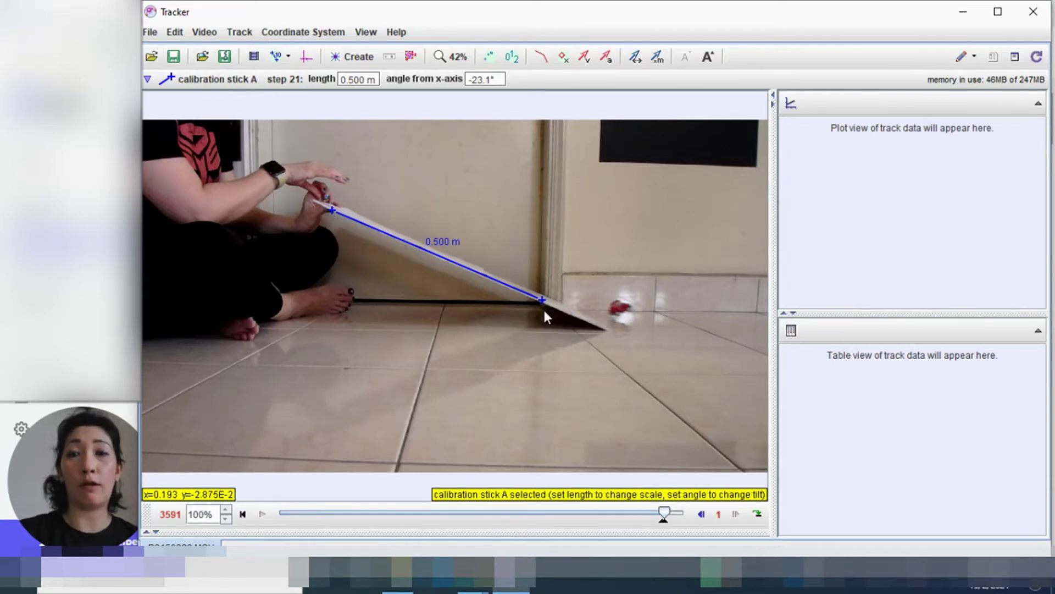
Show the axes, move the origin to the ramp's top end and tilt the x-axis to -23.4°.
{"action": "left_click", "coordinate": [306, 59]}
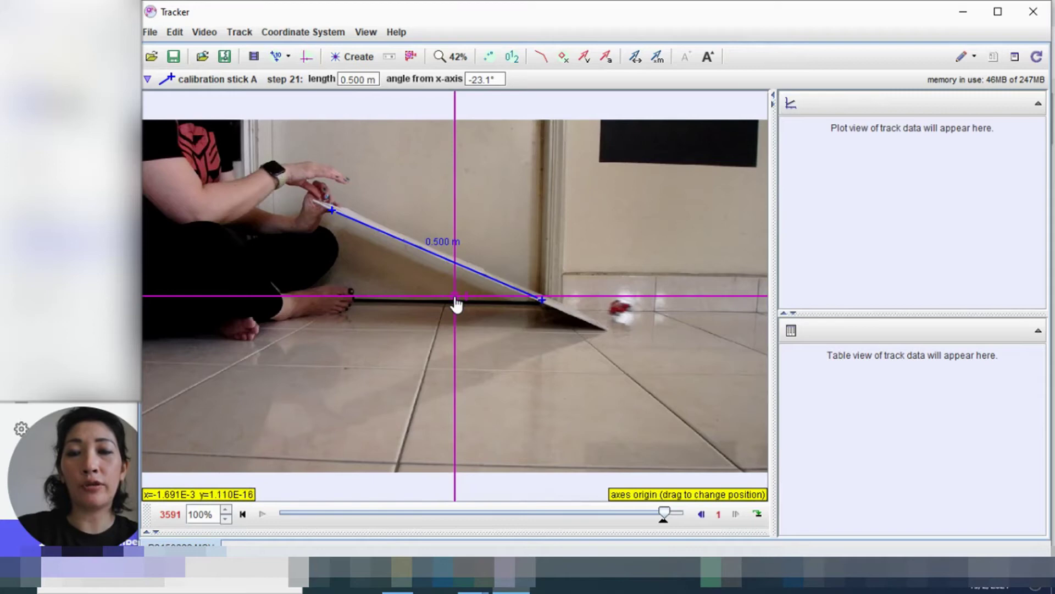
{"action": "mouse_move", "coordinate": [457, 302]}
{"action": "left_mouse_down"}
{"action": "mouse_move", "coordinate": [368, 244]}
{"action": "mouse_move", "coordinate": [451, 318]}
{"action": "left_mouse_up"}
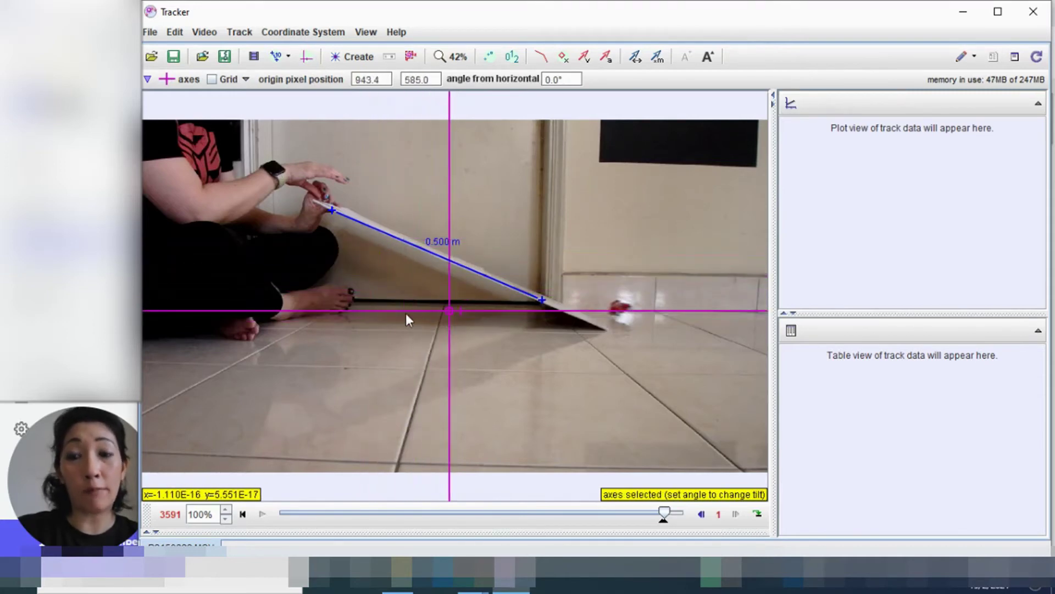
{"action": "left_click_drag", "start_coordinate": [451, 316], "coordinate": [327, 214]}
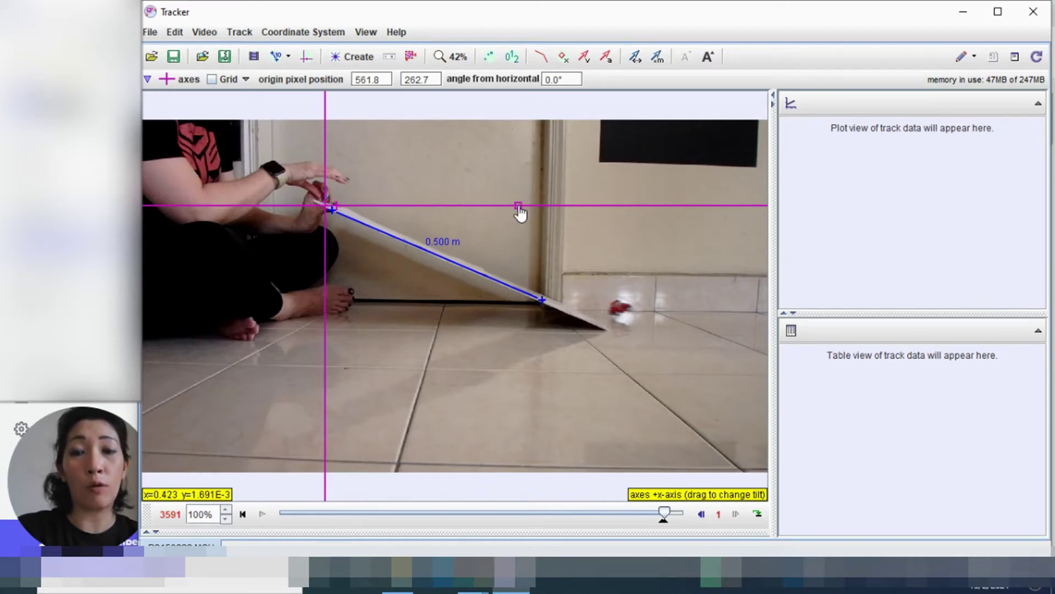
{"action": "left_click_drag", "start_coordinate": [520, 213], "coordinate": [517, 295]}
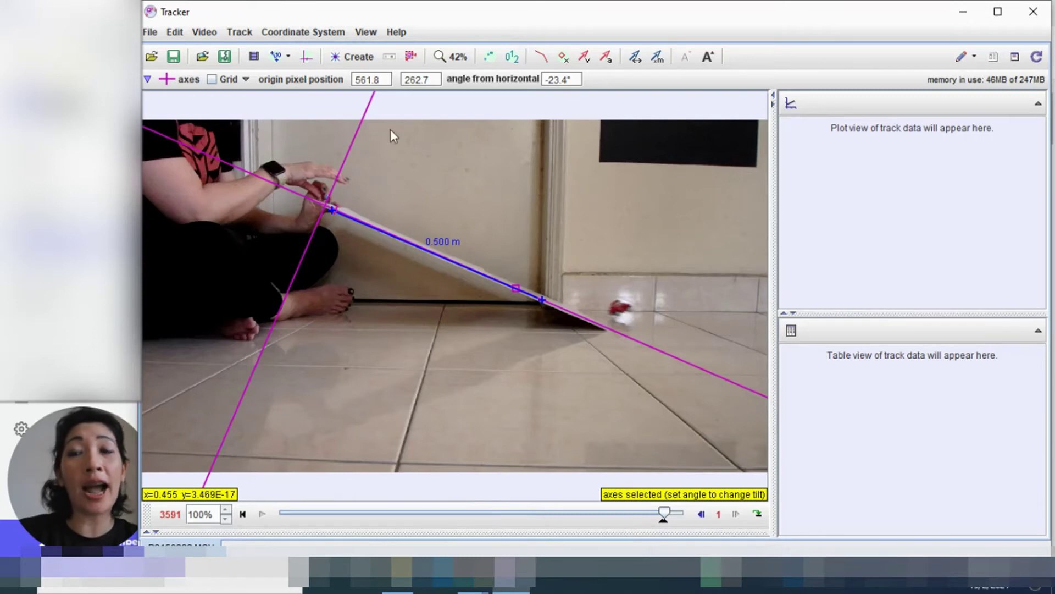
Hide the coordinate axes and rewind the slider to frame 3570.
{"action": "left_click", "coordinate": [306, 59]}
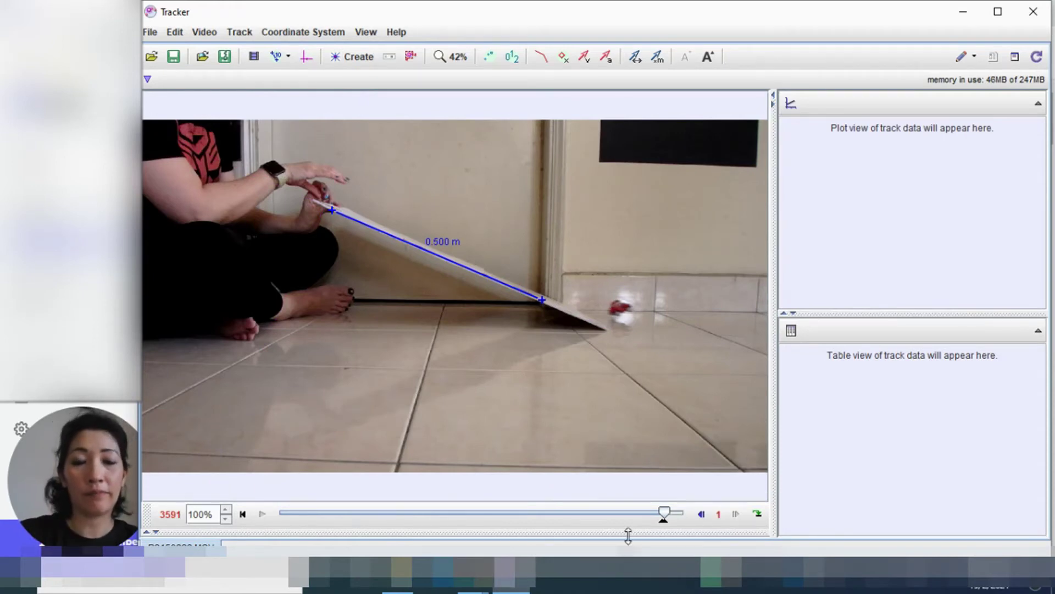
{"action": "left_click_drag", "start_coordinate": [664, 514], "coordinate": [662, 514]}
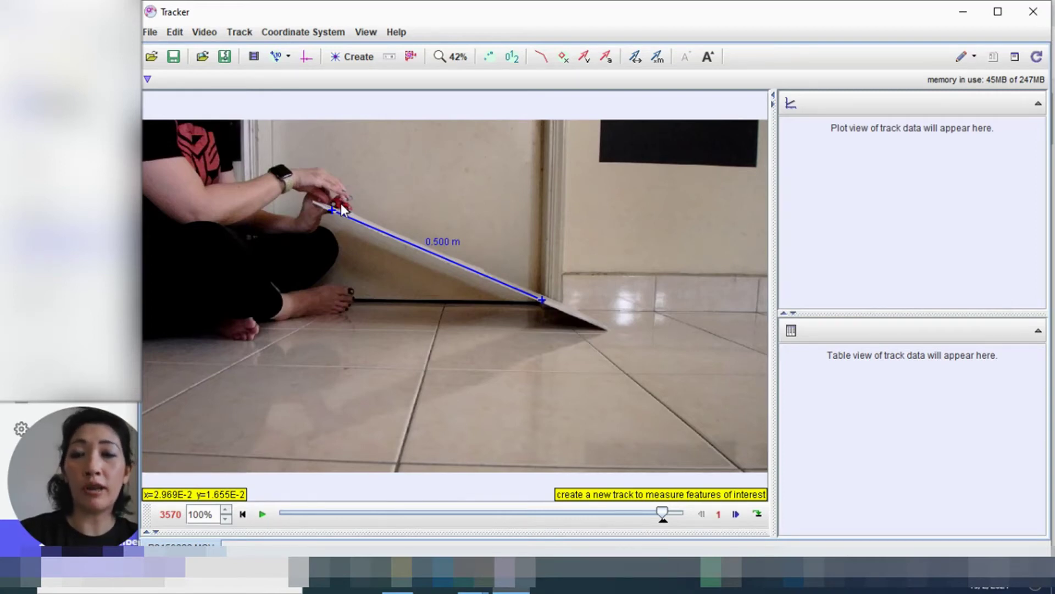
Create a Point Mass track named mass A, ready for marking.
{"action": "left_click", "coordinate": [345, 62]}
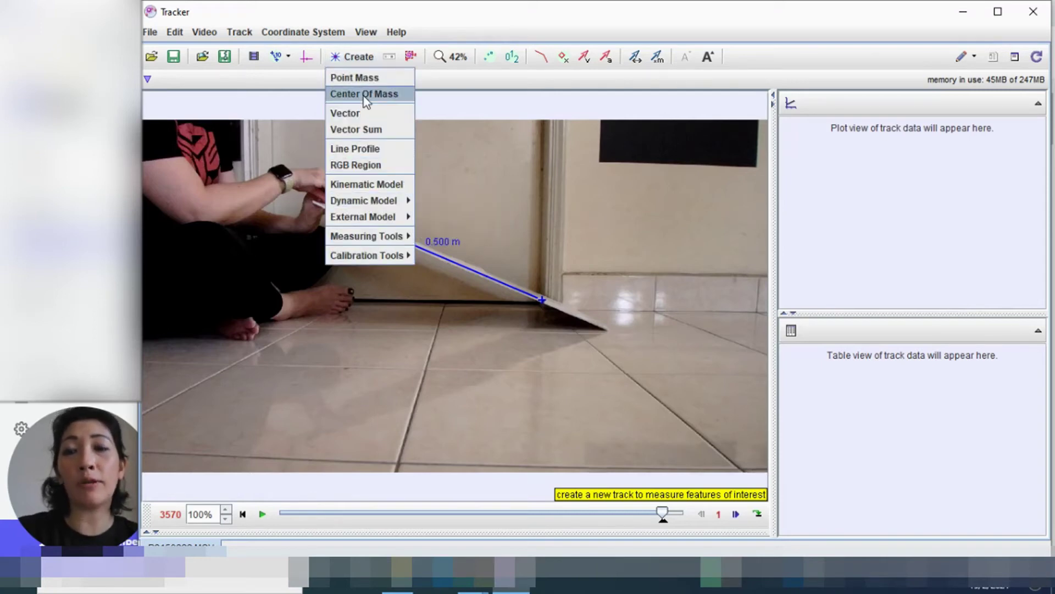
{"action": "left_click", "coordinate": [355, 78]}
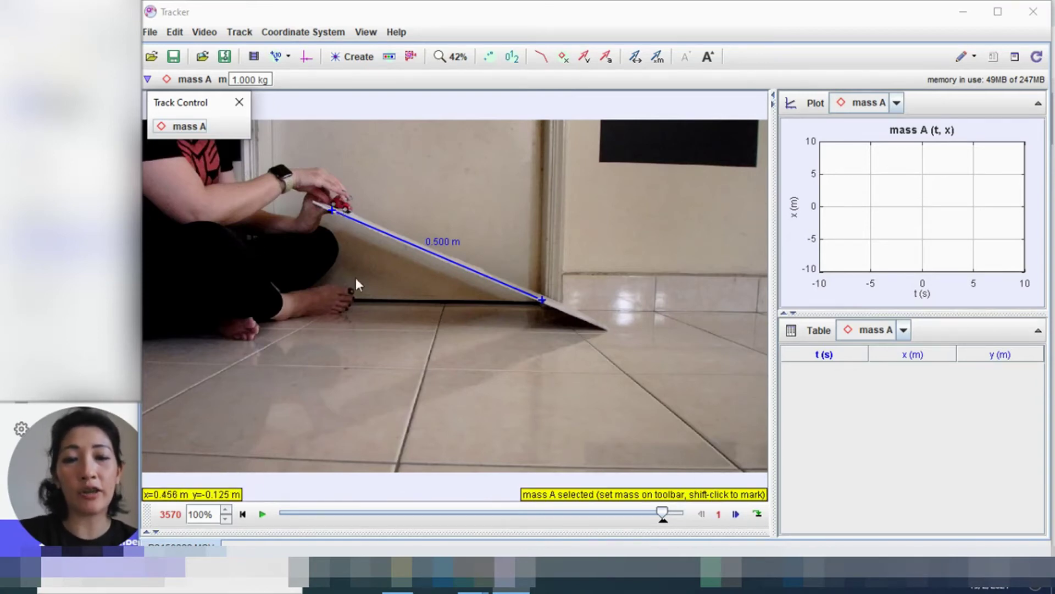
{"action": "key", "text": "shift"}
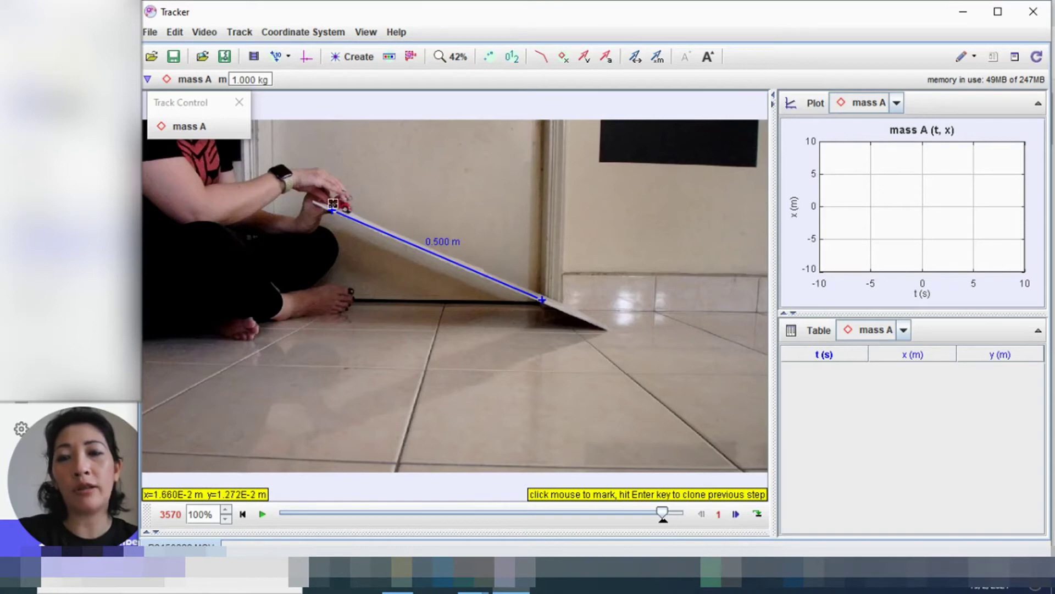
Mark mass A on the car in the first frames, starting from the ramp's top.
{"action": "left_click", "coordinate": [333, 204]}
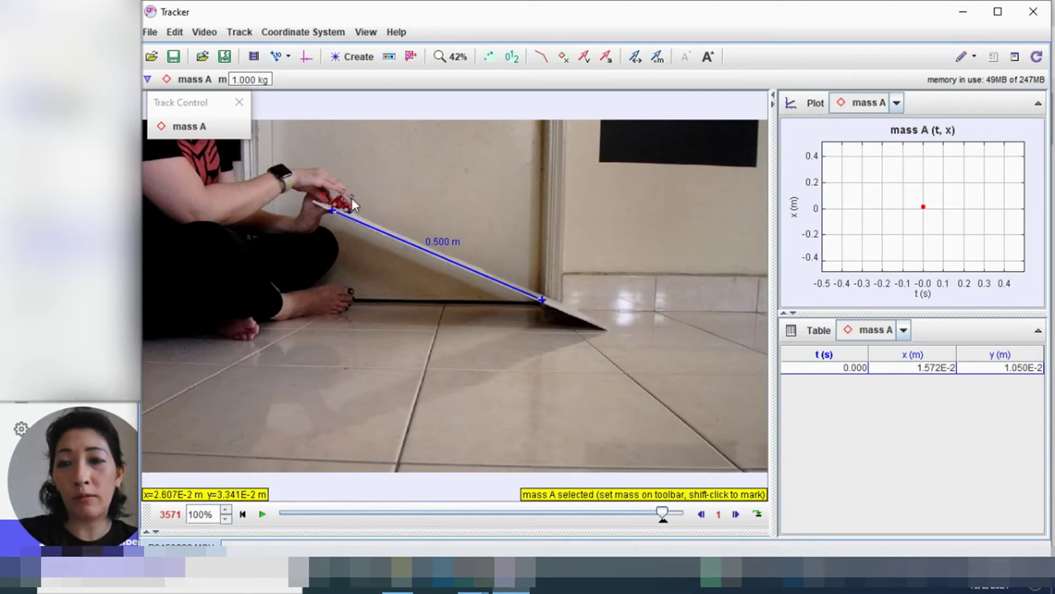
{"action": "key", "text": "shift"}
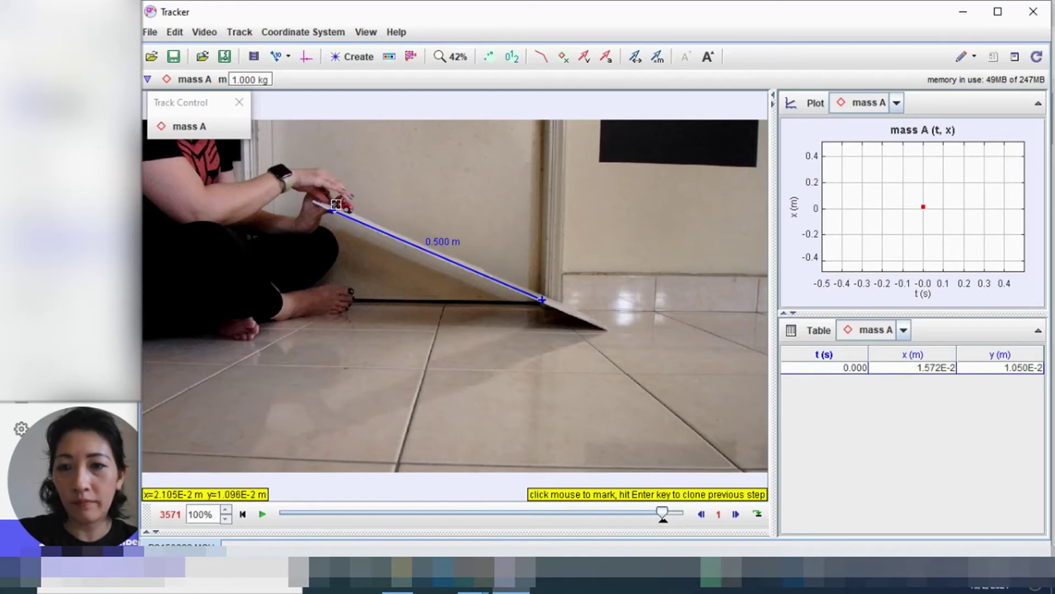
{"action": "left_click", "coordinate": [337, 205], "text": "shift"}
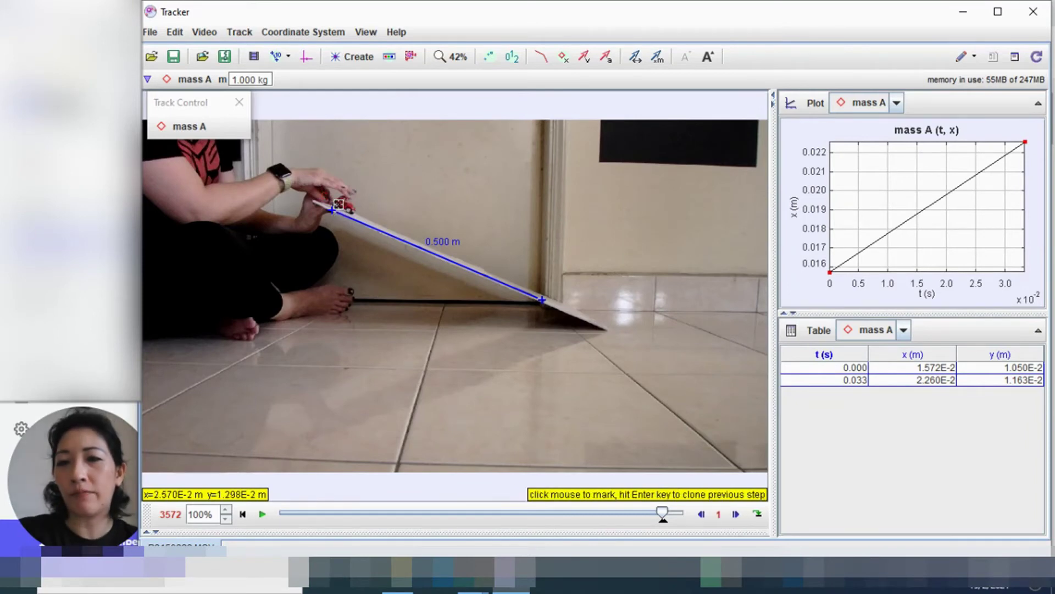
{"action": "left_click", "coordinate": [339, 204], "text": "shift"}
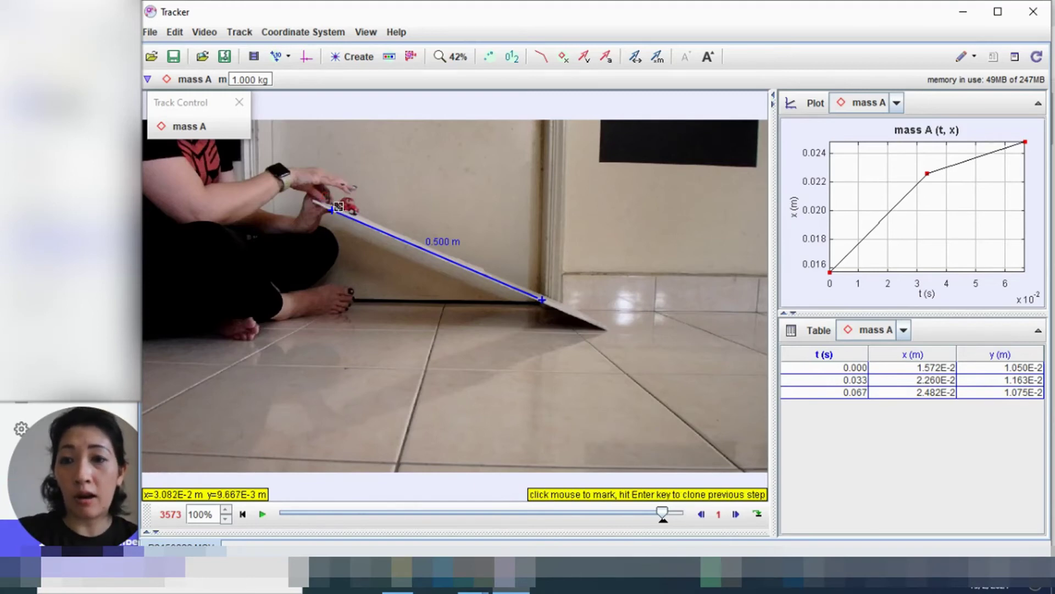
{"action": "left_click", "coordinate": [339, 207]}
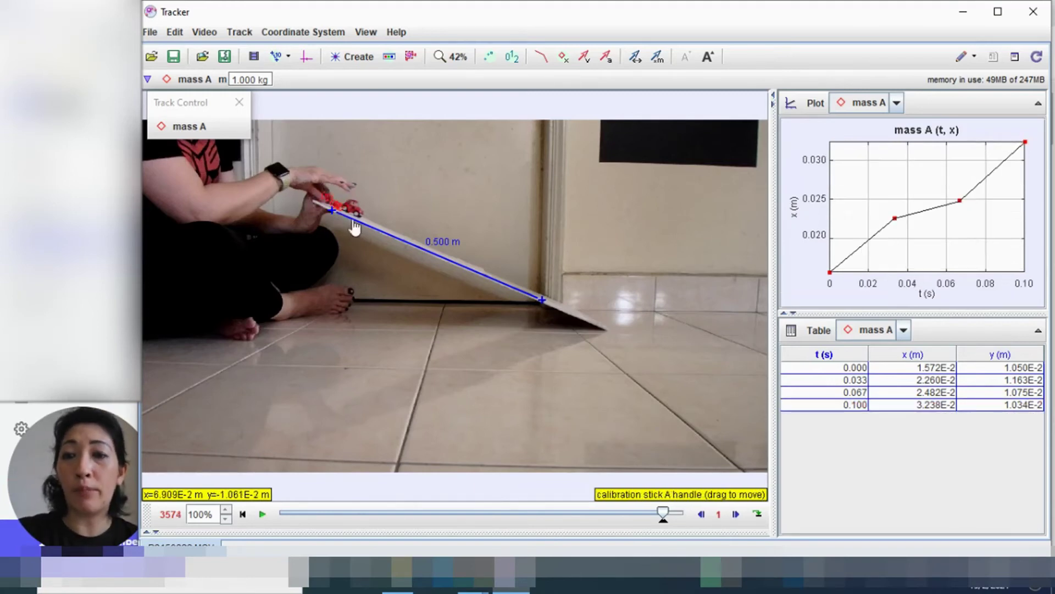
{"action": "left_click", "coordinate": [344, 207]}
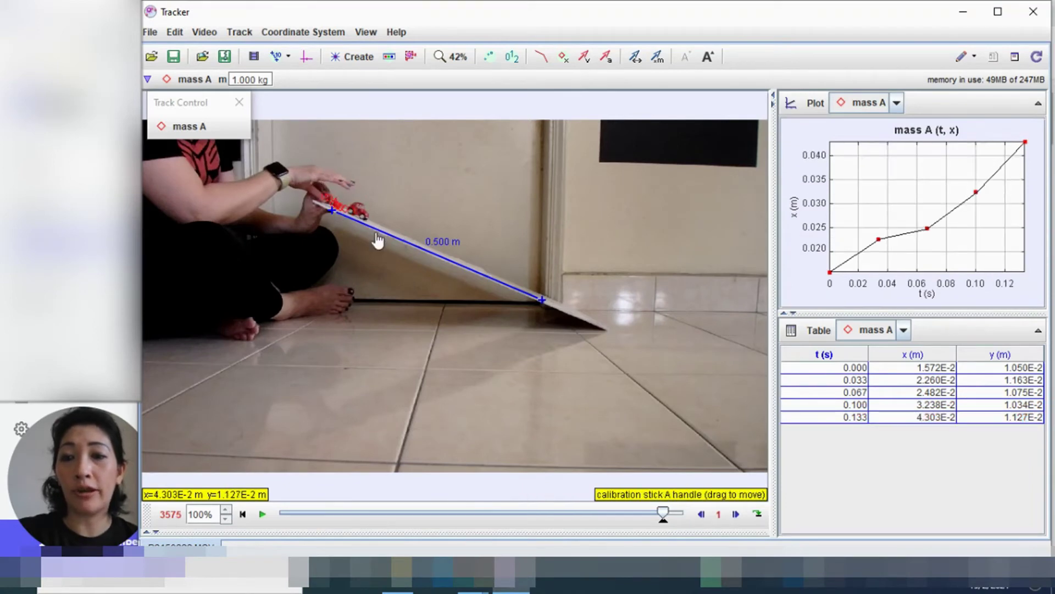
{"action": "left_click", "coordinate": [353, 213]}
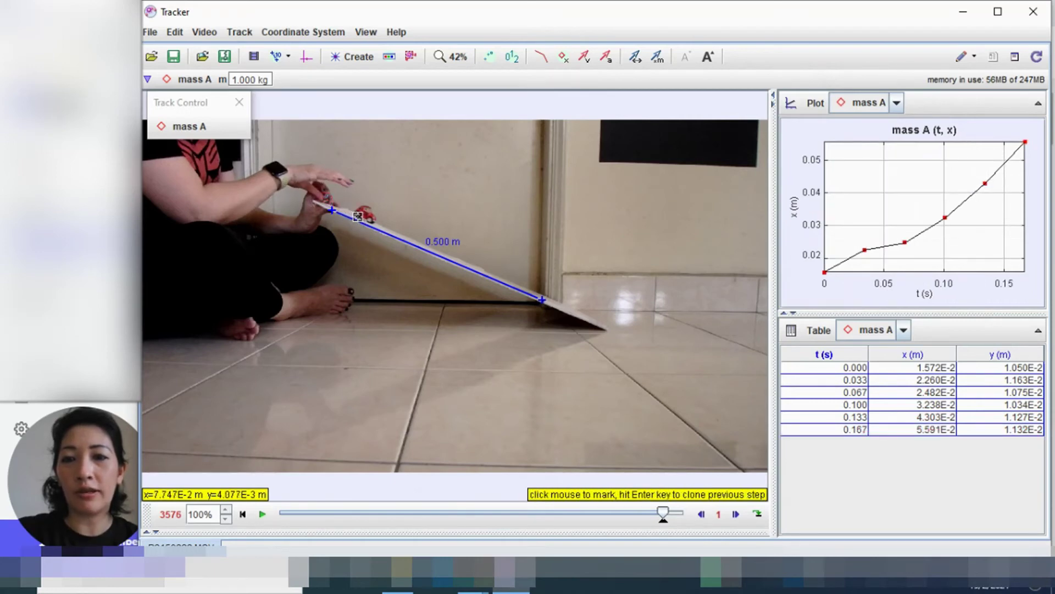
{"action": "left_click", "coordinate": [357, 214]}
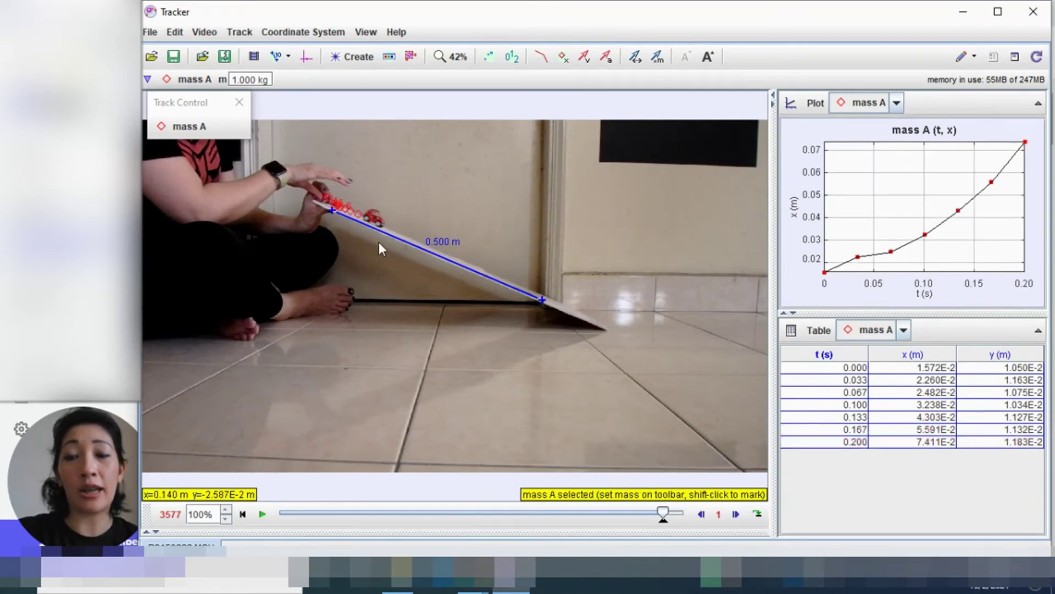
{"action": "left_click", "coordinate": [366, 219]}
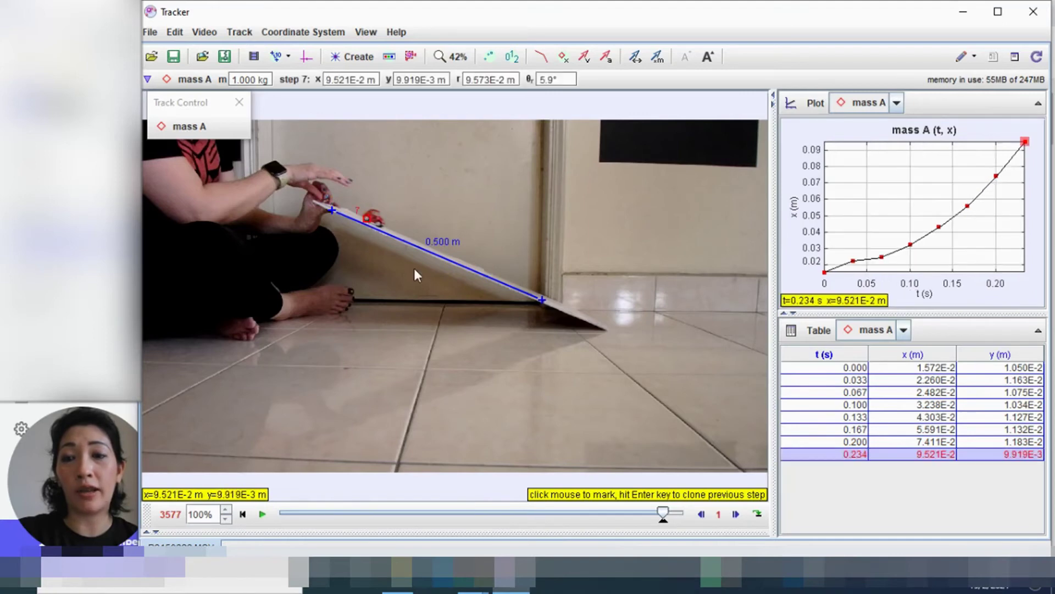
{"action": "left_click", "coordinate": [378, 230]}
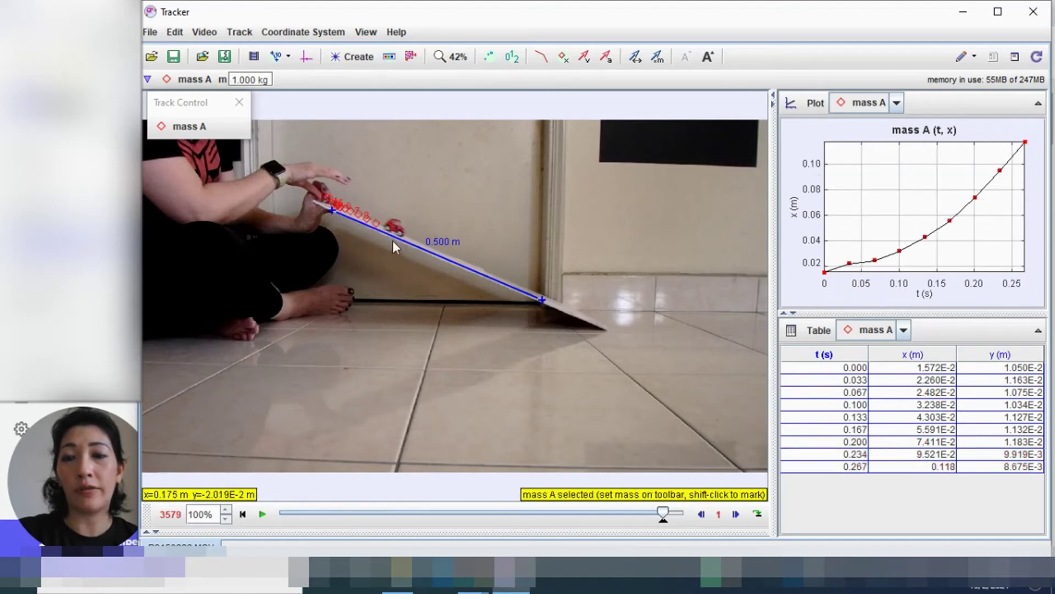
Keep marking the car down to the ramp's bottom, reaching x = 0.525 m at 0.601 s.
{"action": "left_click", "coordinate": [388, 229]}
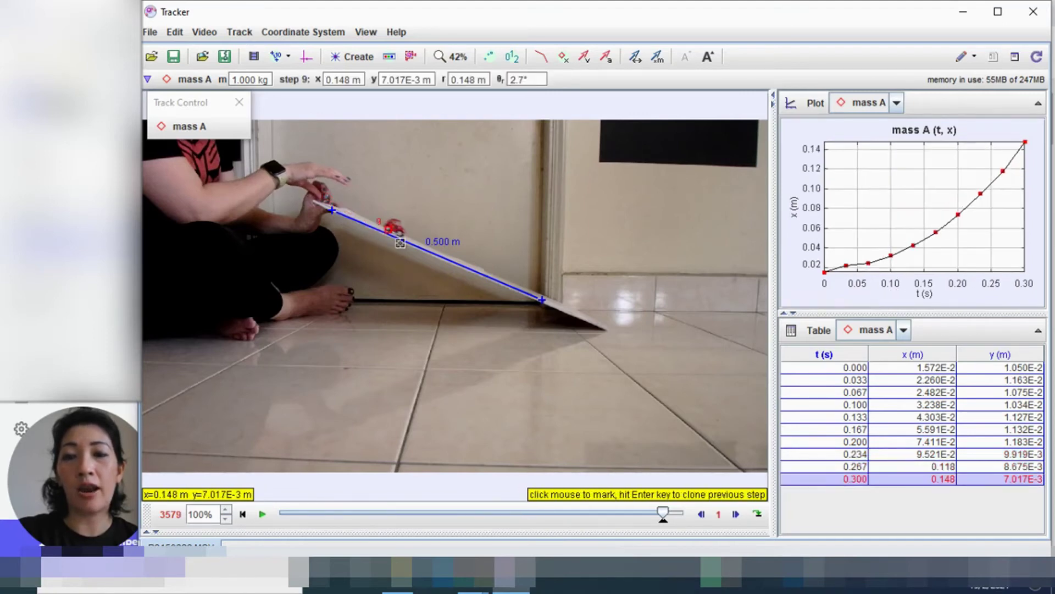
{"action": "left_click", "coordinate": [401, 233]}
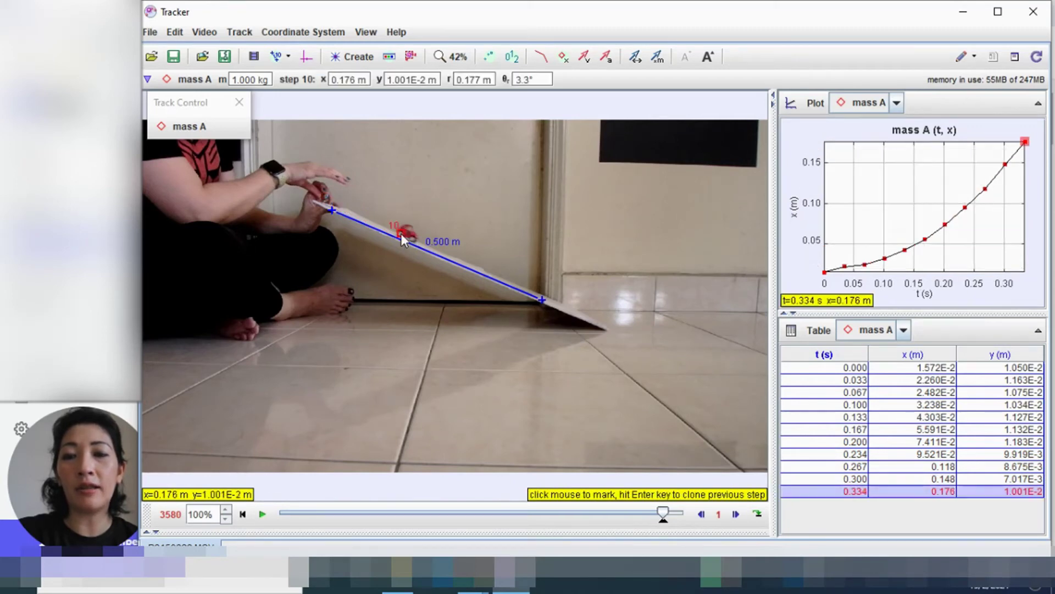
{"action": "left_click", "coordinate": [417, 242]}
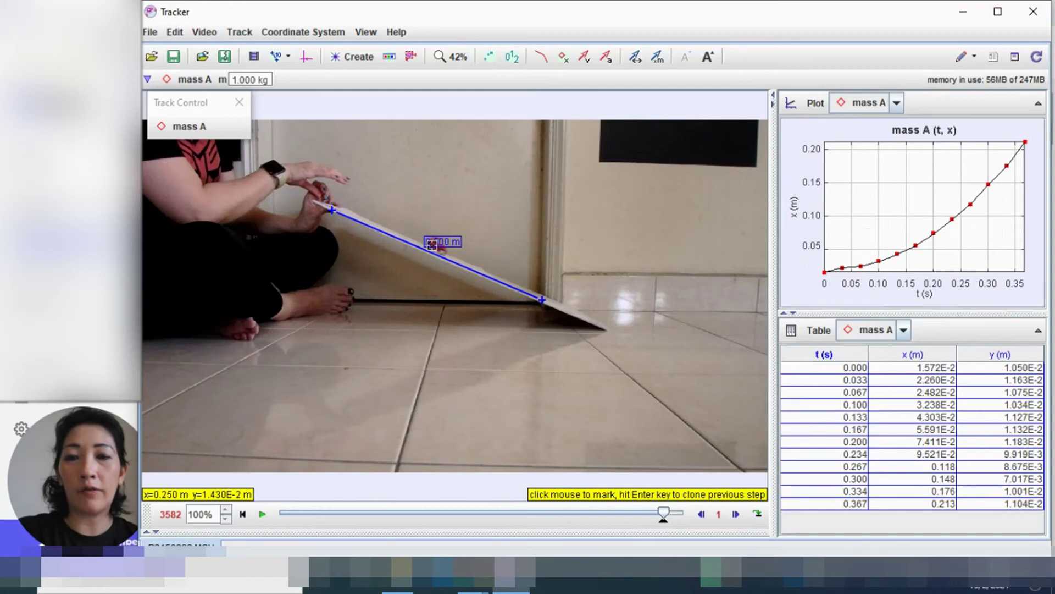
{"action": "left_click", "coordinate": [432, 244]}
{"action": "left_click", "coordinate": [449, 254]}
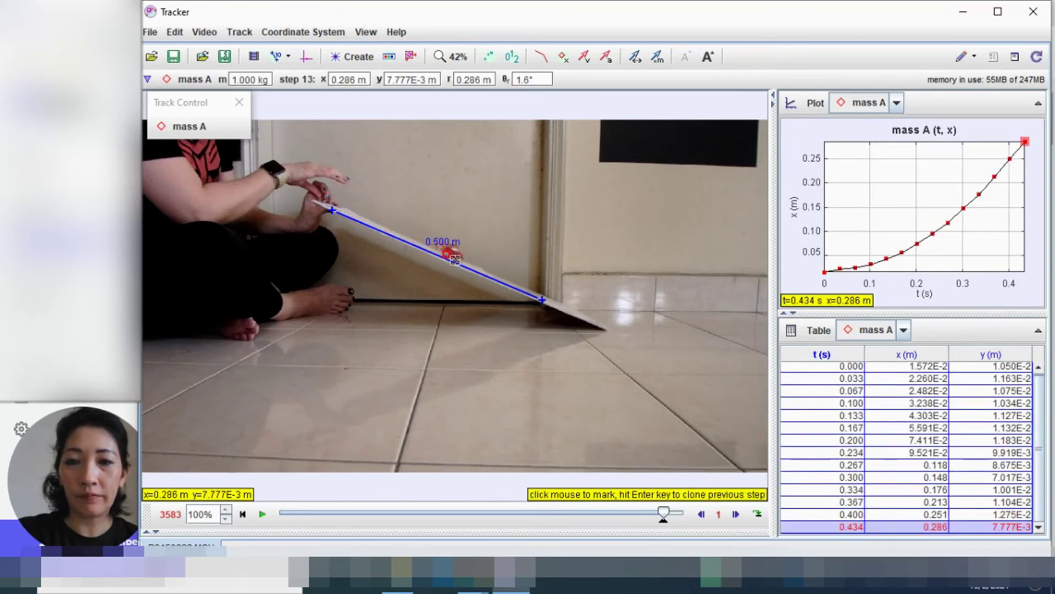
{"action": "left_click", "coordinate": [462, 260]}
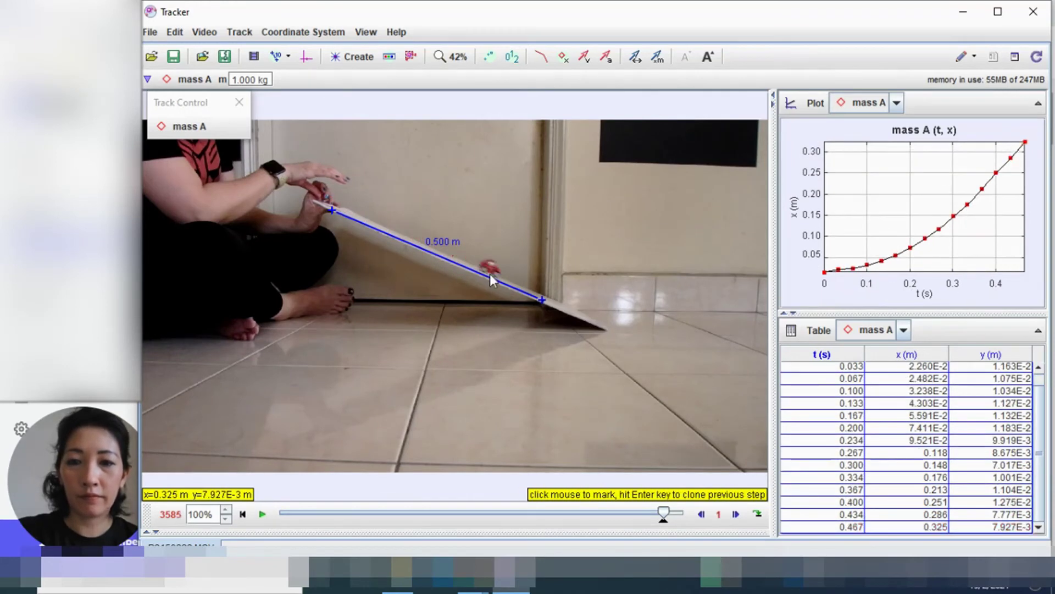
{"action": "left_click", "coordinate": [488, 271]}
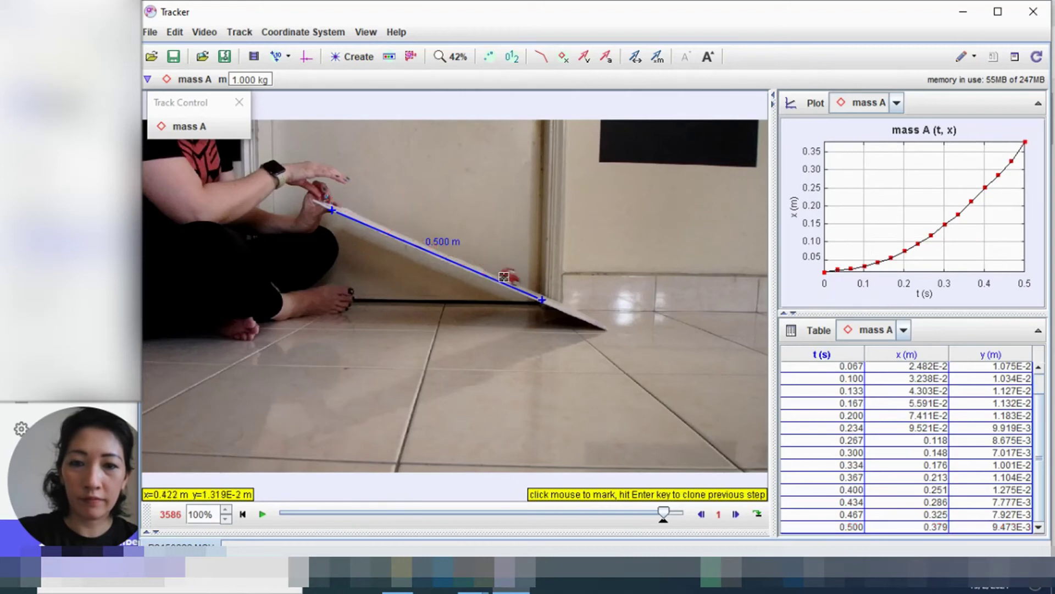
{"action": "left_click", "coordinate": [507, 276]}
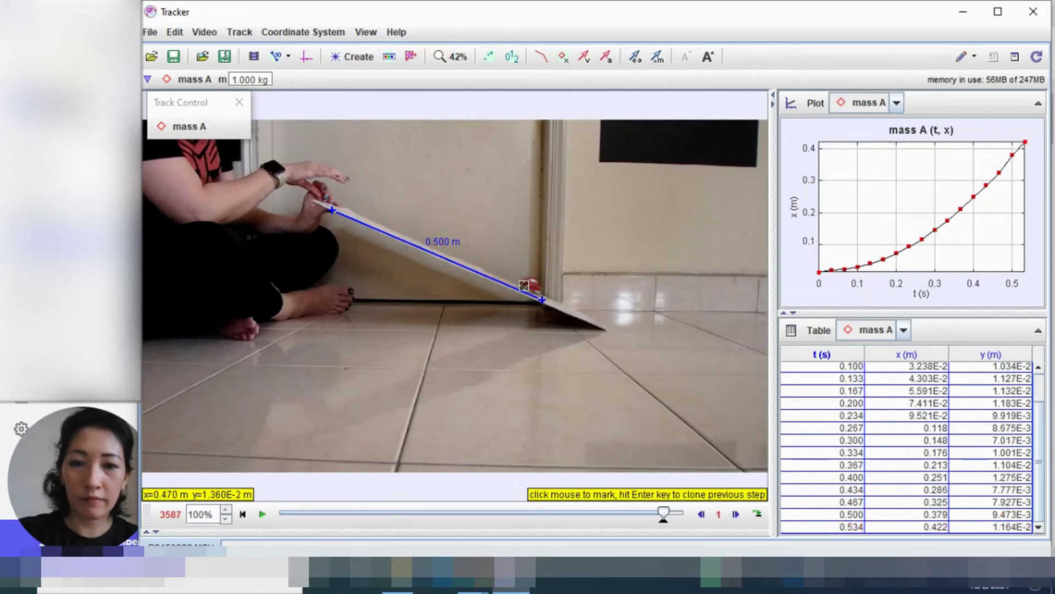
{"action": "left_click", "coordinate": [524, 283]}
{"action": "left_click", "coordinate": [546, 297]}
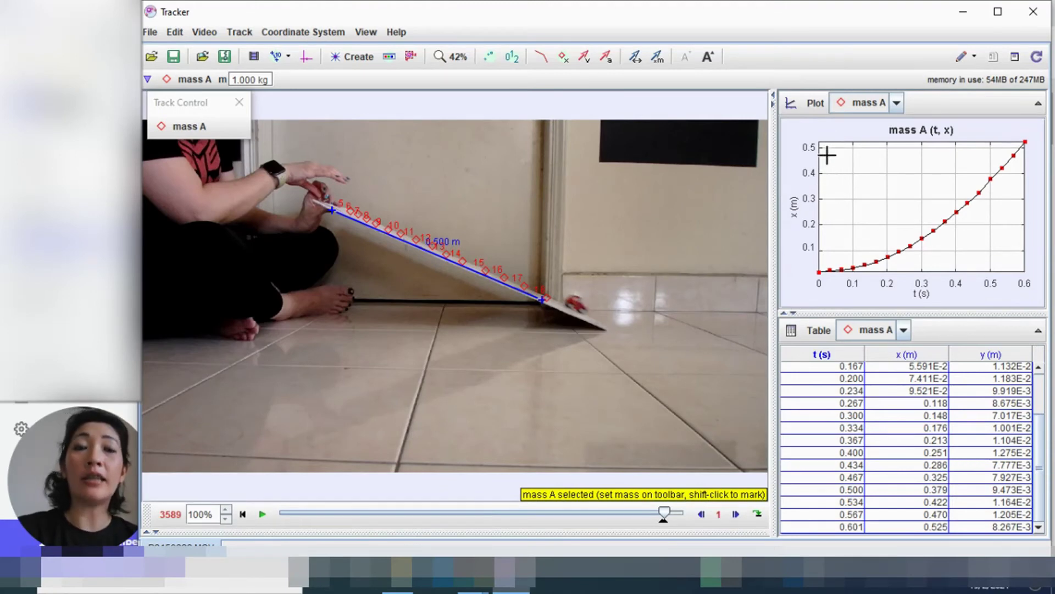
{"action": "left_click", "coordinate": [803, 147]}
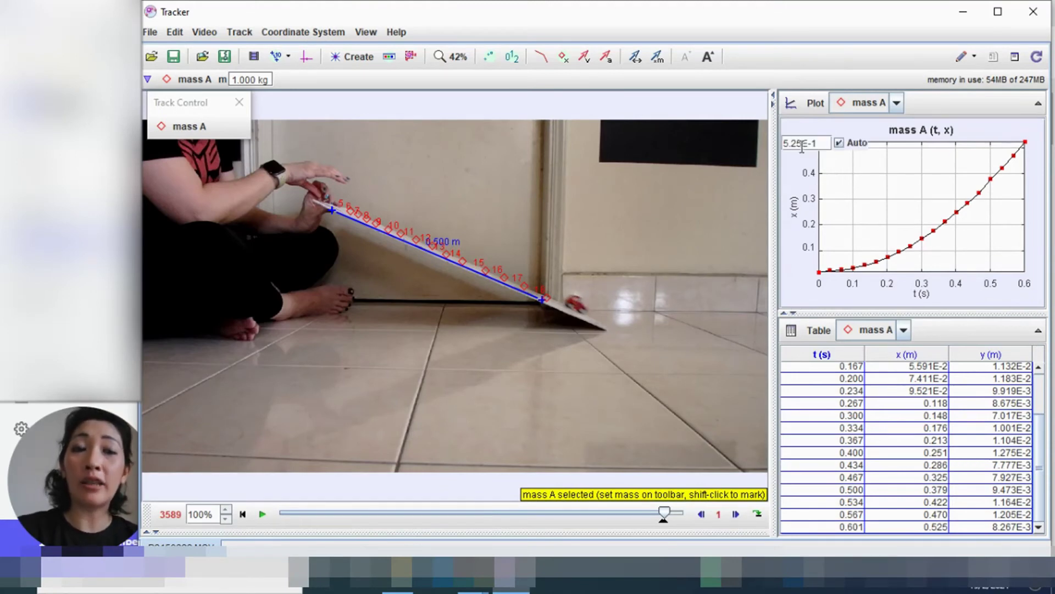
Take a snapshot of mass A's x–t graph and minimize the snapshot window.
{"action": "right_click", "coordinate": [894, 184]}
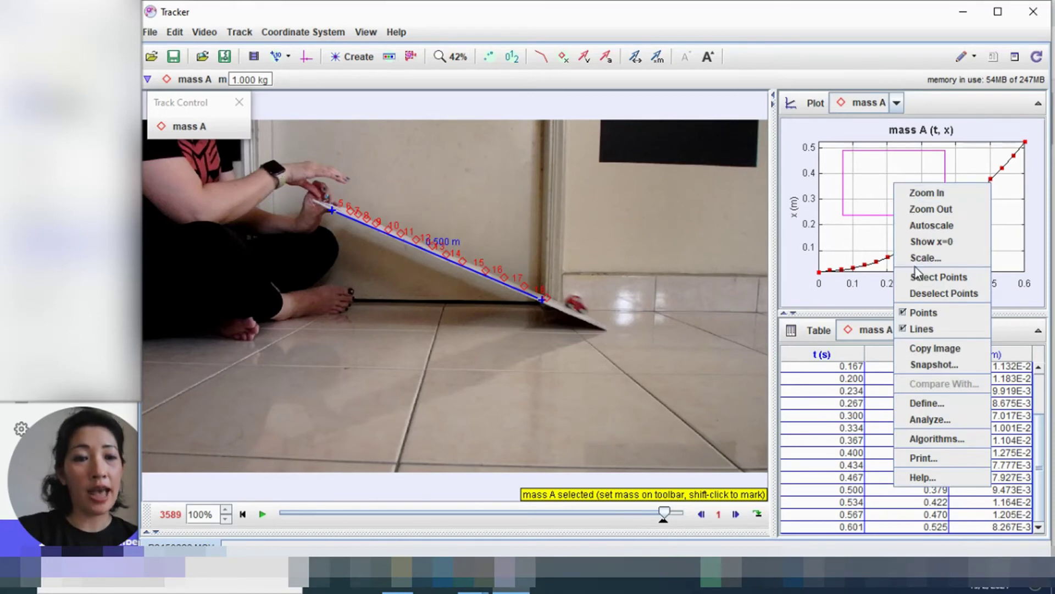
{"action": "left_click", "coordinate": [948, 366]}
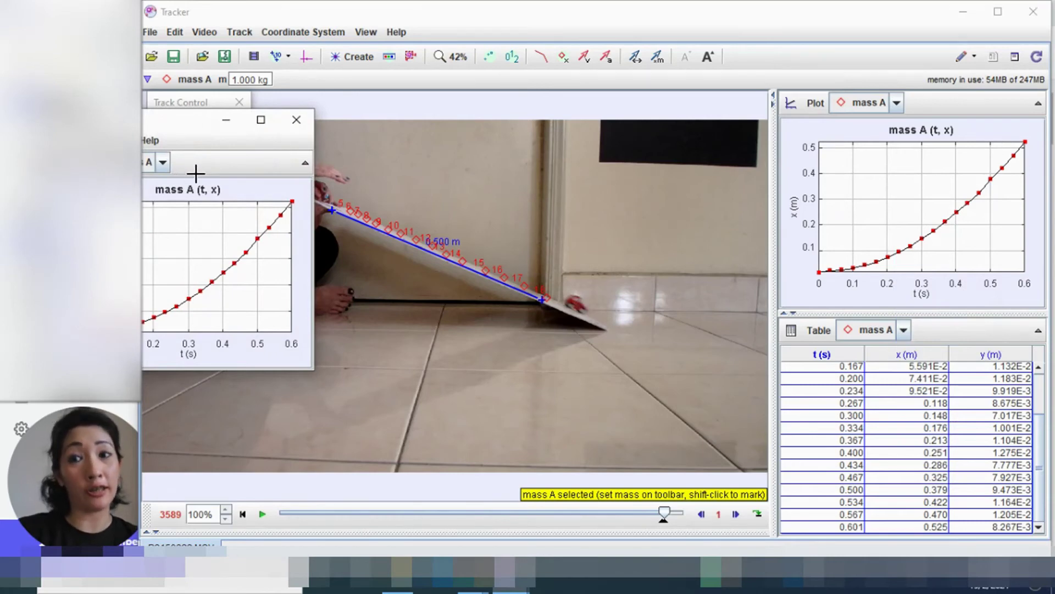
{"action": "left_click", "coordinate": [222, 126]}
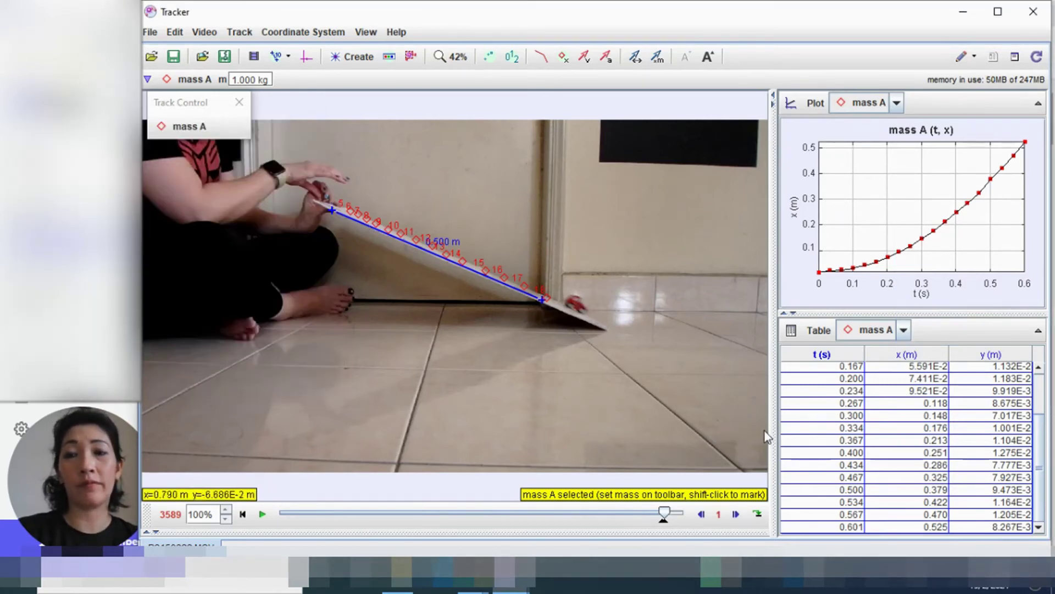
Switch the plot's vertical axis from x through vx and v to acceleration magnitude a.
{"action": "left_click", "coordinate": [794, 209]}
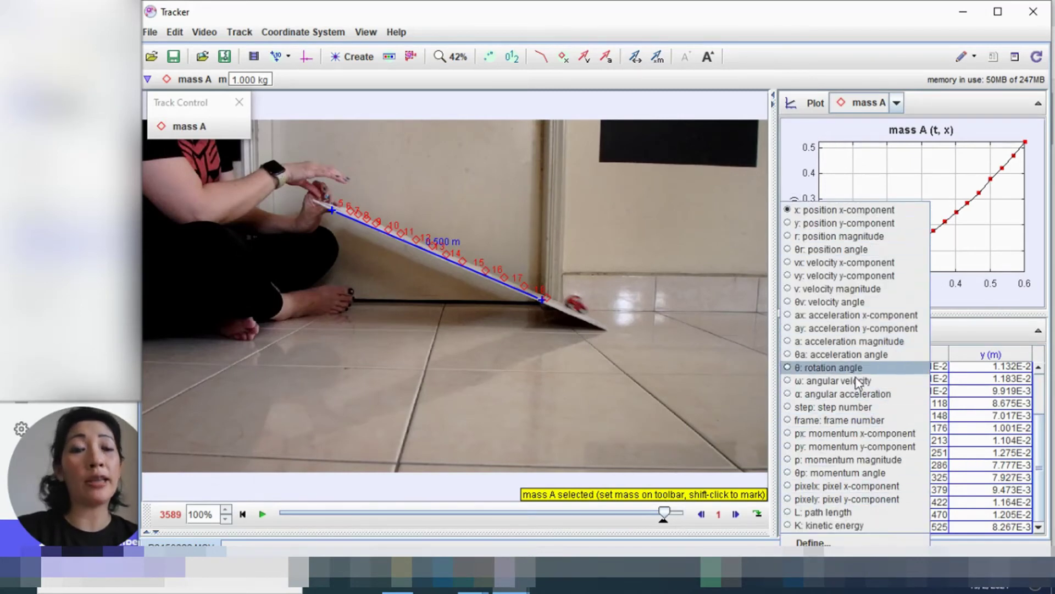
{"action": "left_click", "coordinate": [856, 269]}
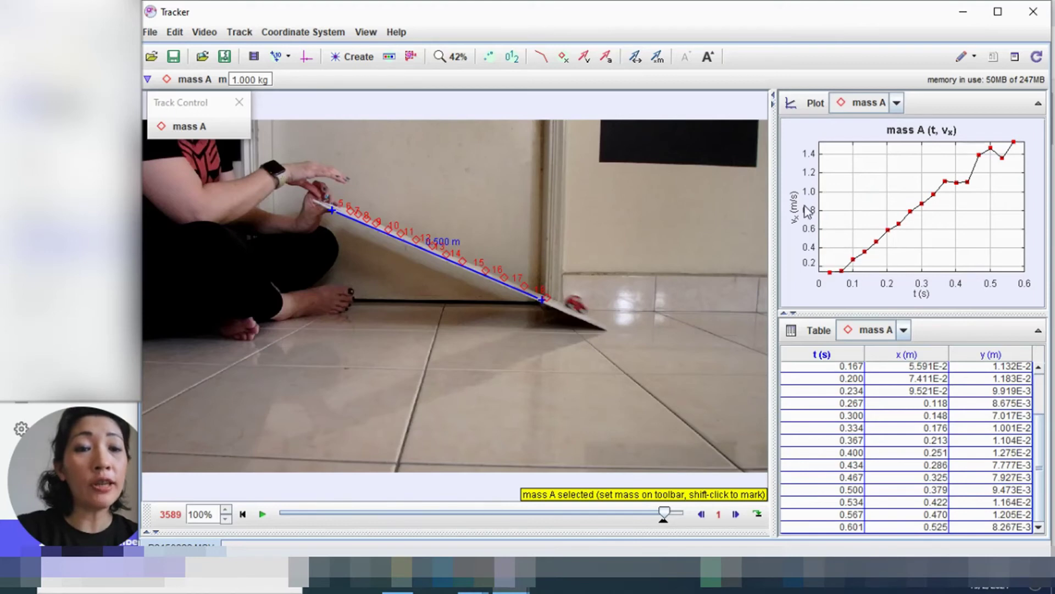
{"action": "left_click", "coordinate": [793, 219]}
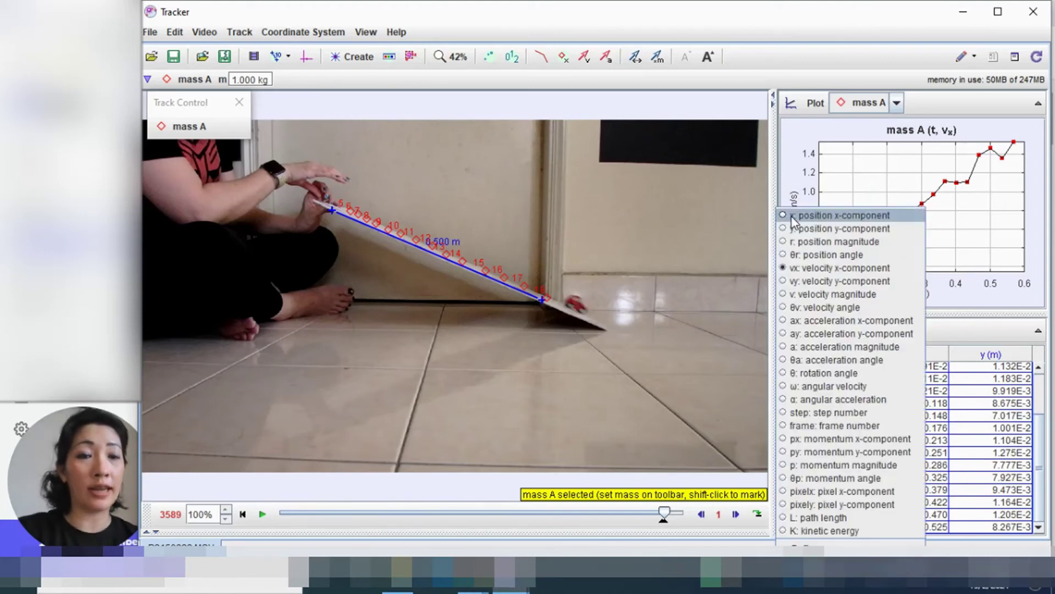
{"action": "left_click", "coordinate": [800, 294]}
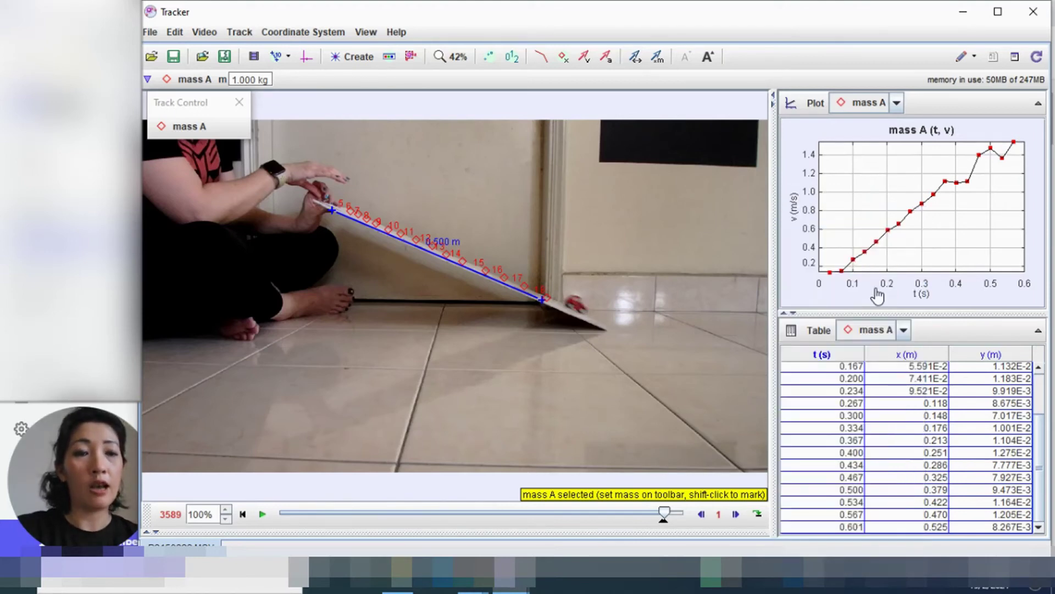
{"action": "left_click", "coordinate": [793, 212]}
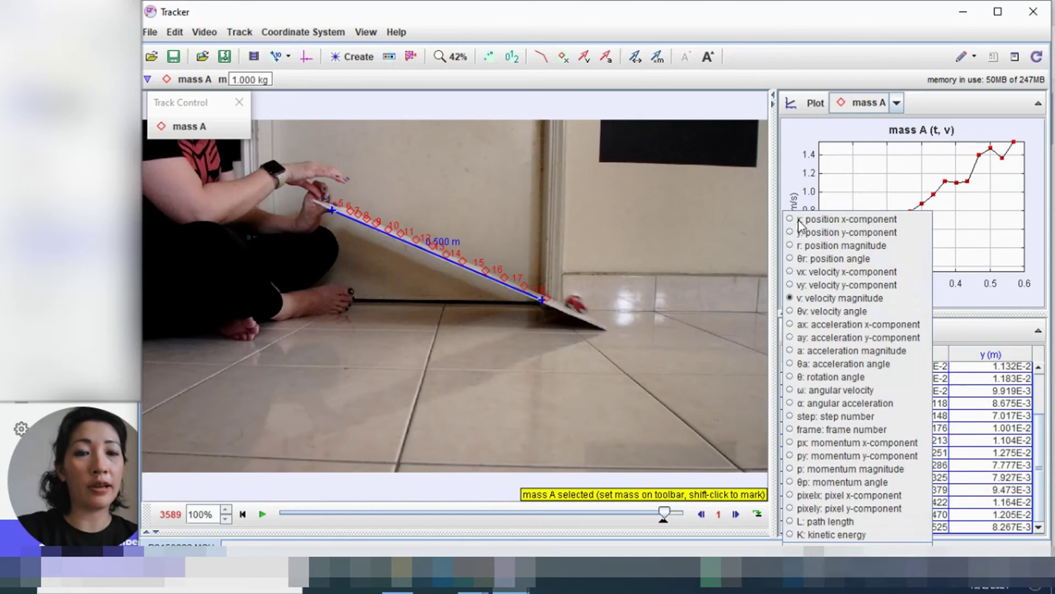
{"action": "left_click", "coordinate": [856, 351]}
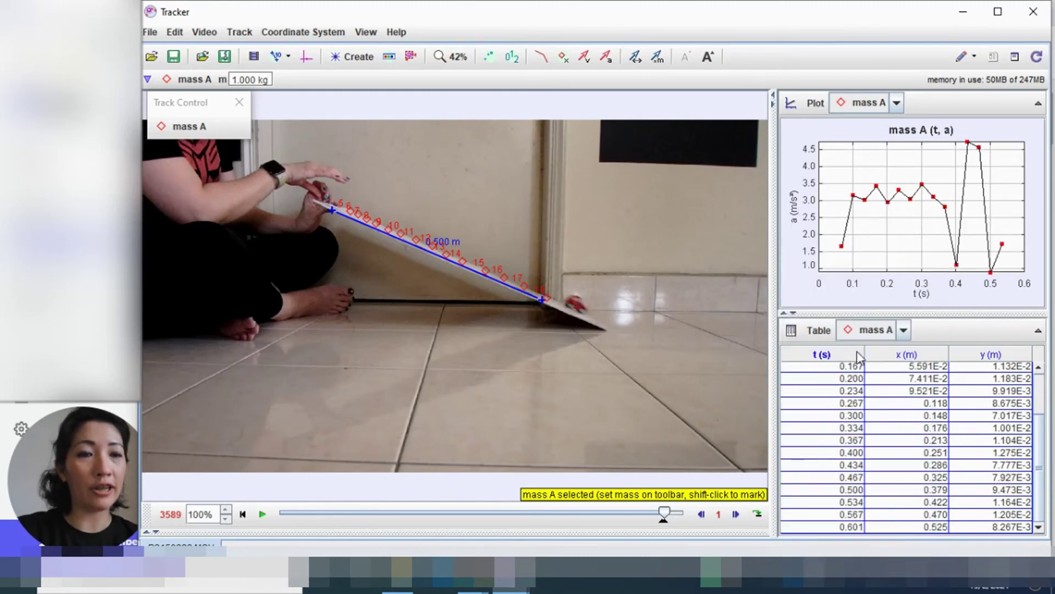
{"action": "left_click", "coordinate": [795, 212]}
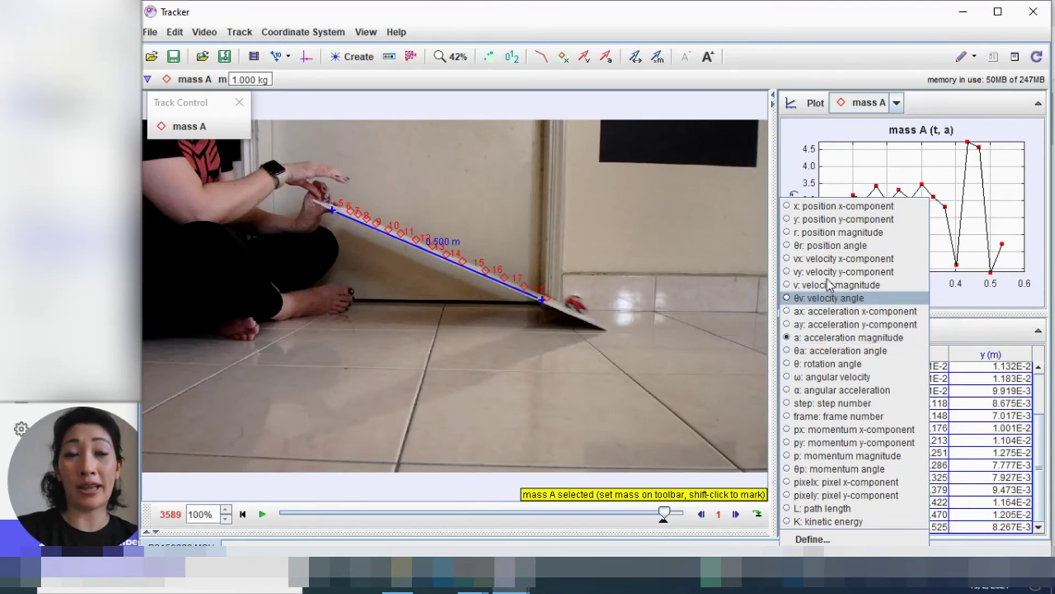
Change mass A's plot from acceleration back to velocity magnitude versus time.
{"action": "left_click", "coordinate": [835, 20]}
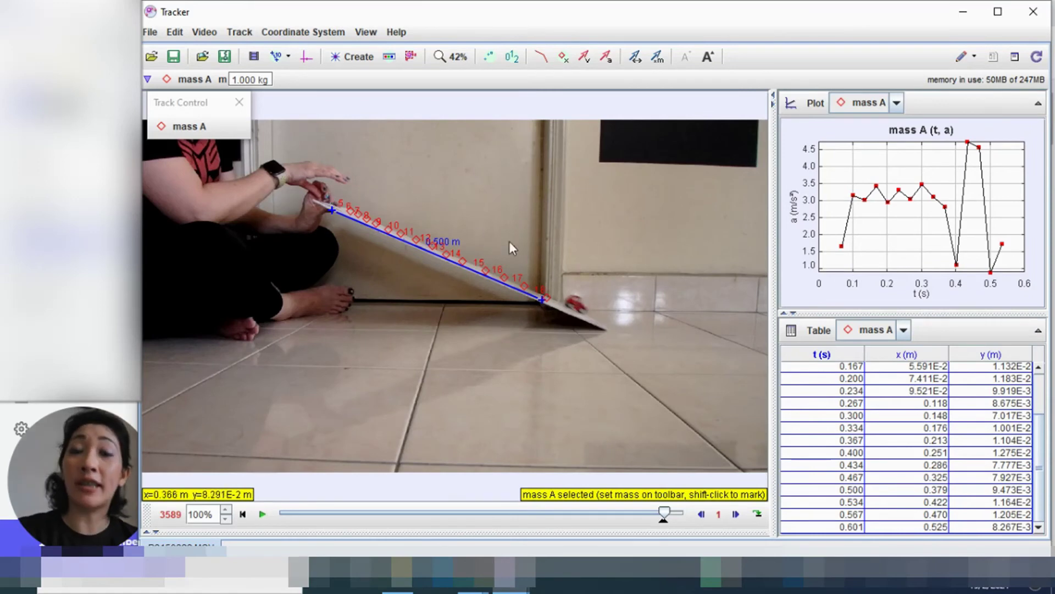
{"action": "left_click", "coordinate": [793, 217]}
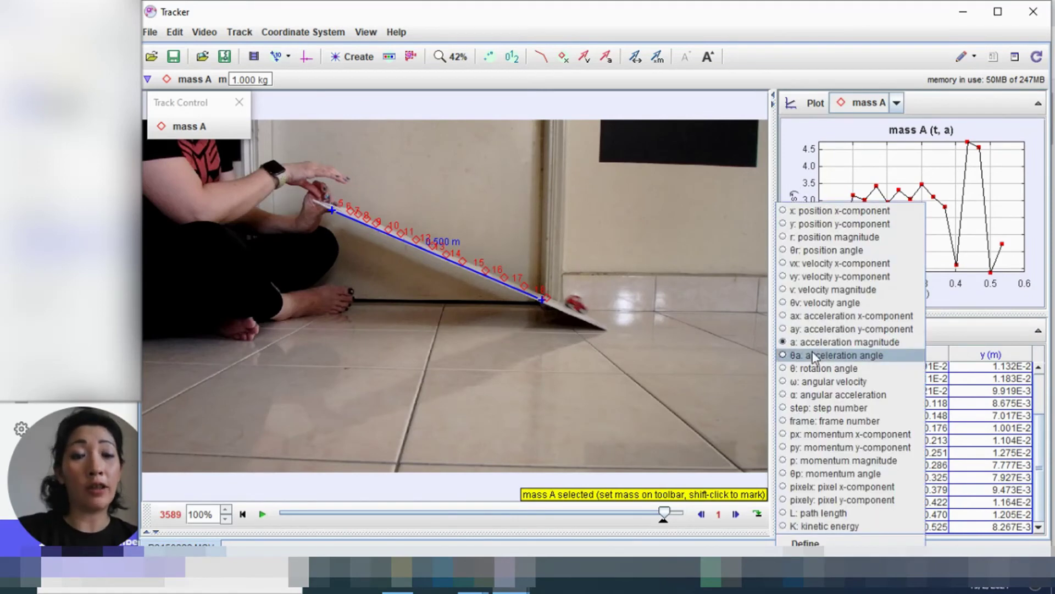
{"action": "left_click", "coordinate": [824, 293]}
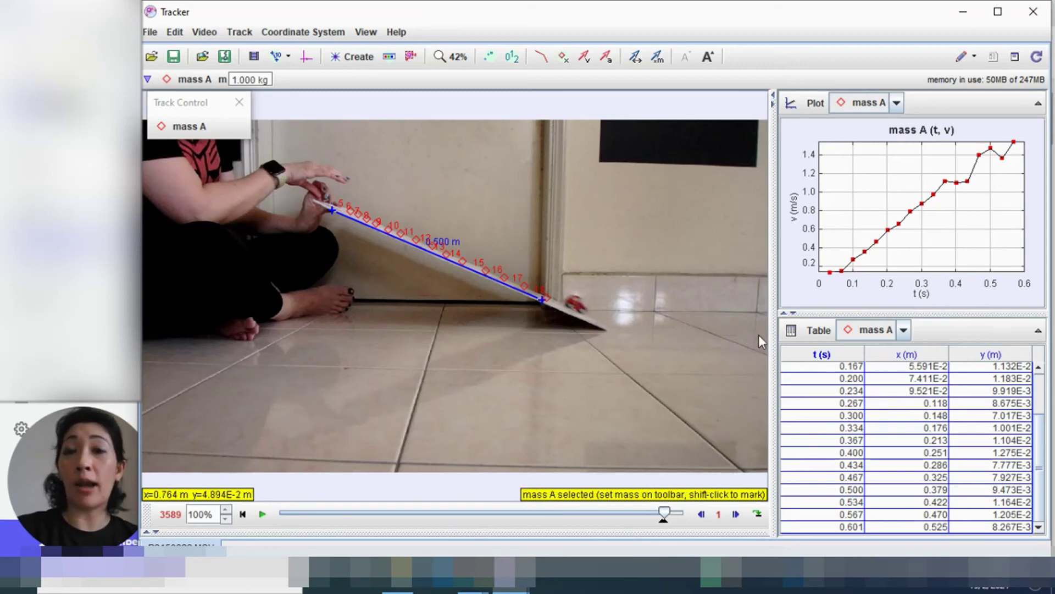
Take a snapshot of the v–t graph, switch the plot to acceleration magnitude, and snapshot the a–t graph.
{"action": "right_click", "coordinate": [889, 196]}
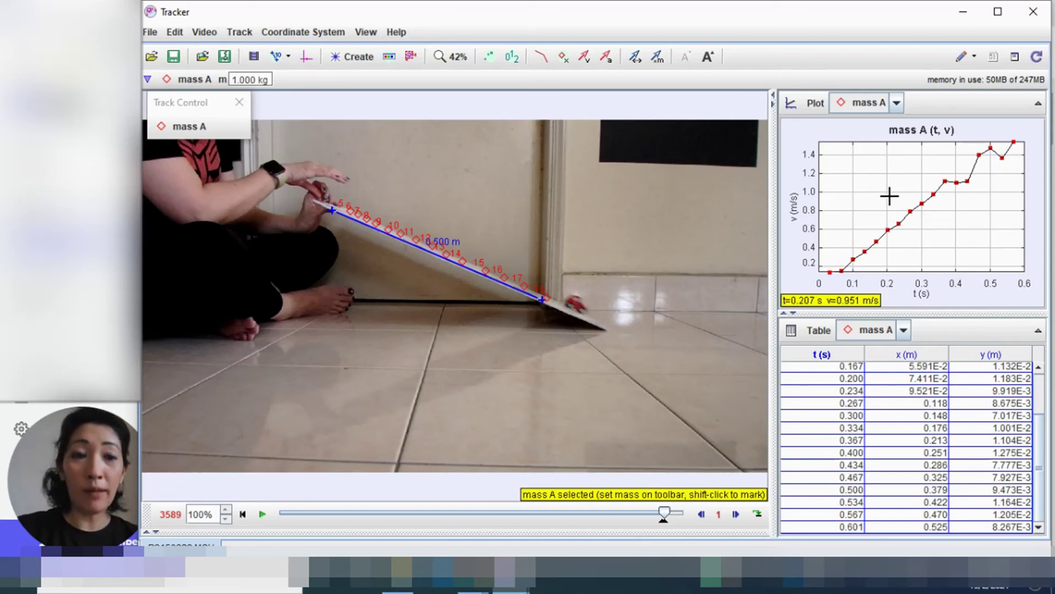
{"action": "left_click", "coordinate": [929, 379]}
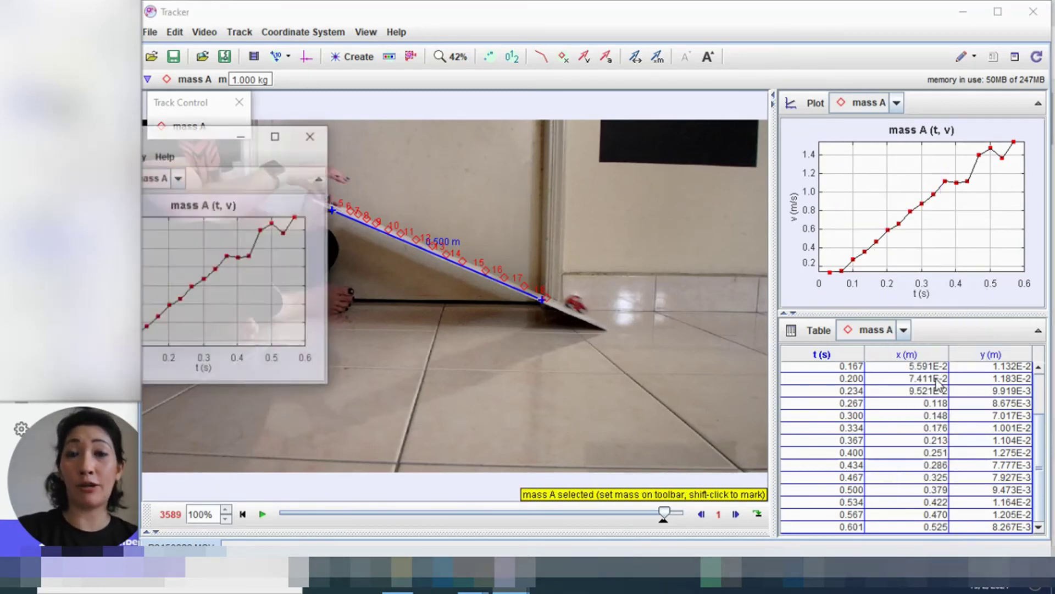
{"action": "left_click", "coordinate": [242, 136]}
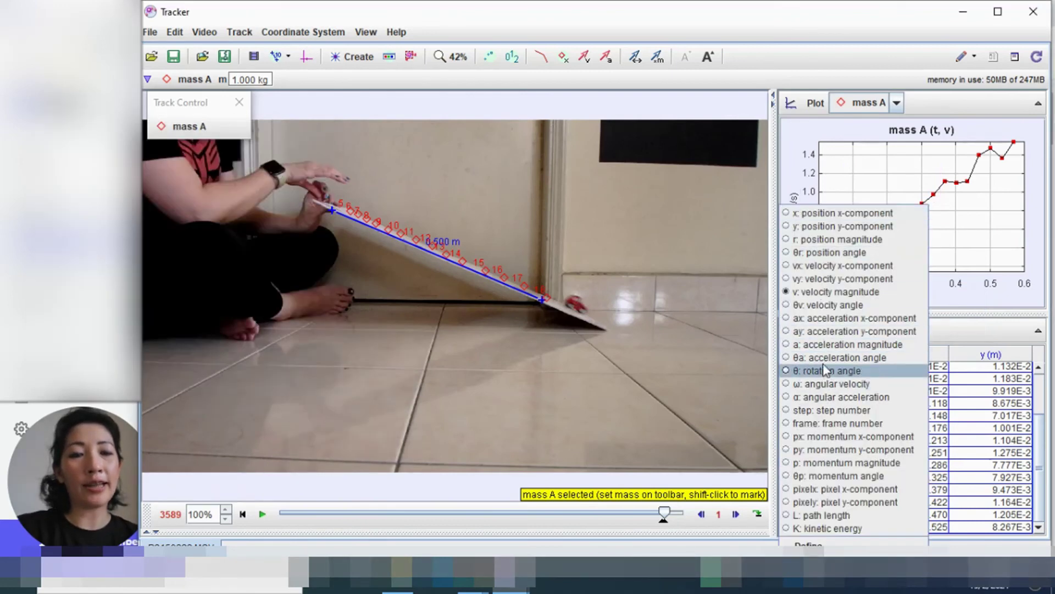
{"action": "left_click", "coordinate": [827, 346]}
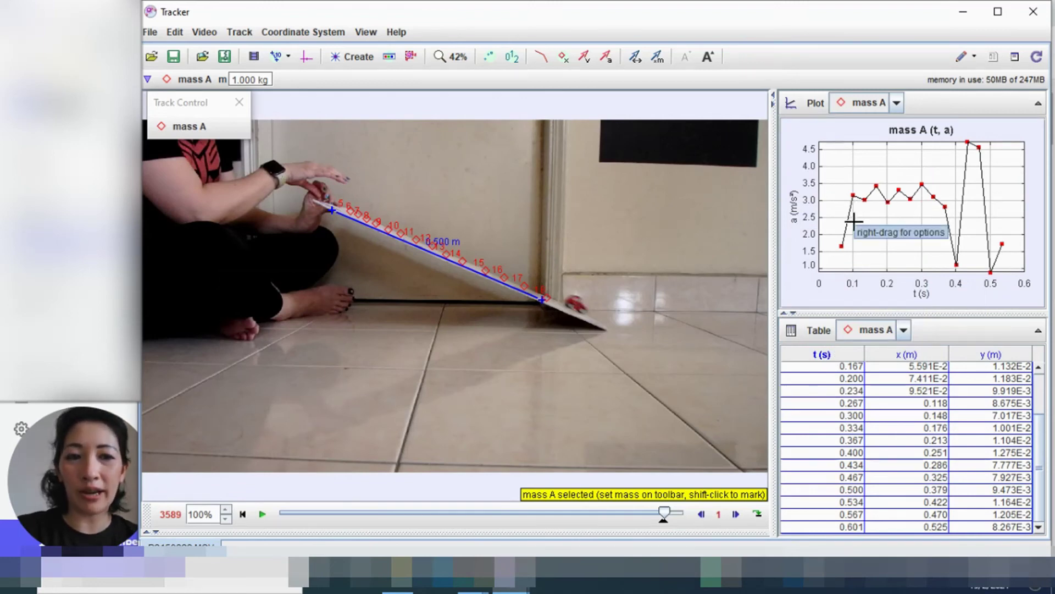
{"action": "right_click", "coordinate": [908, 221]}
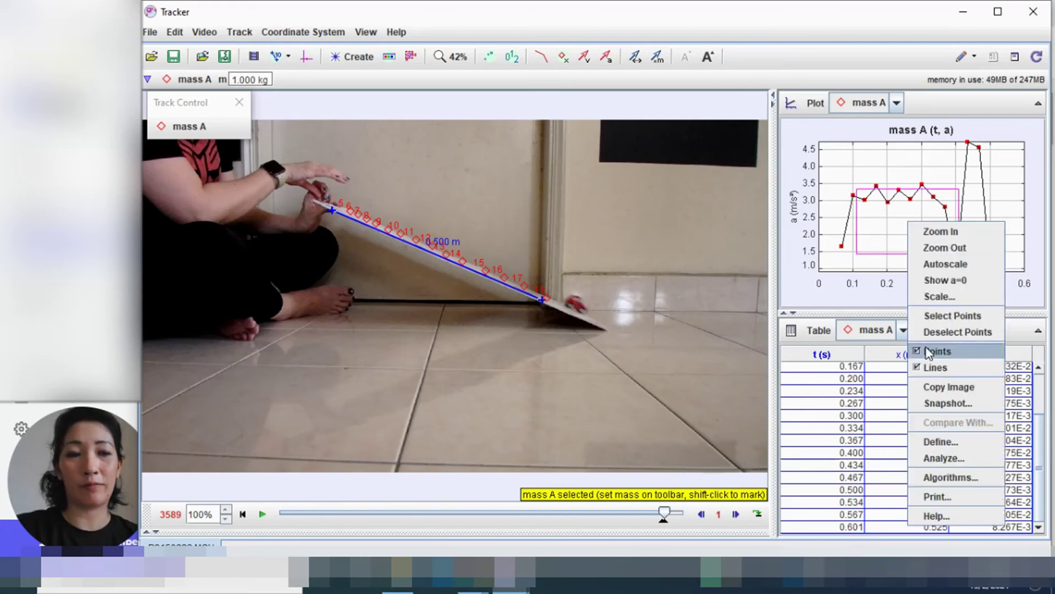
{"action": "left_click", "coordinate": [934, 403]}
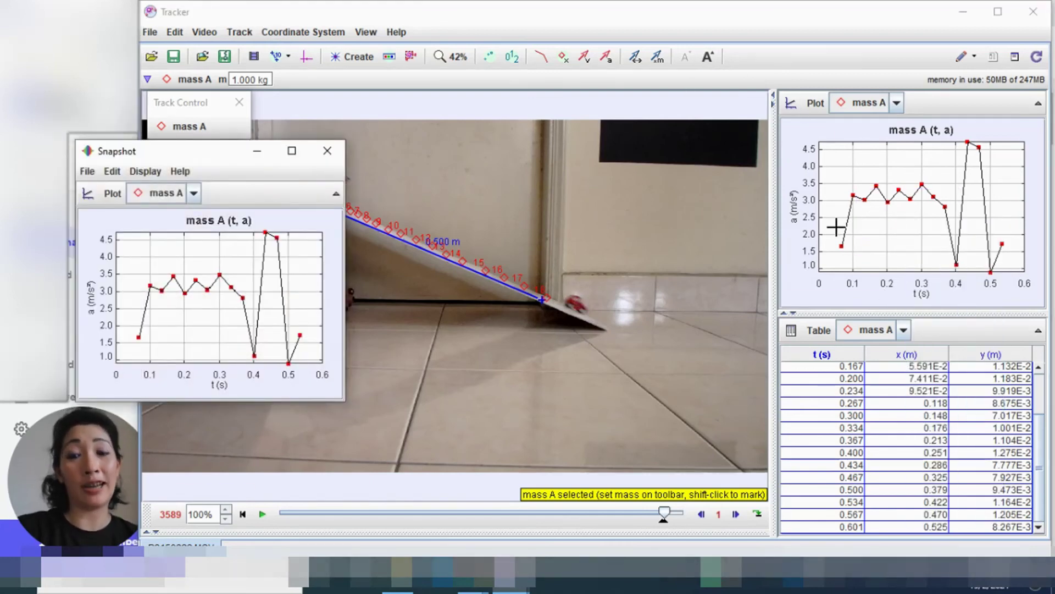
Arrange the x–t, v–t and a–t snapshot windows side by side in a row.
{"action": "mouse_move", "coordinate": [527, 588]}
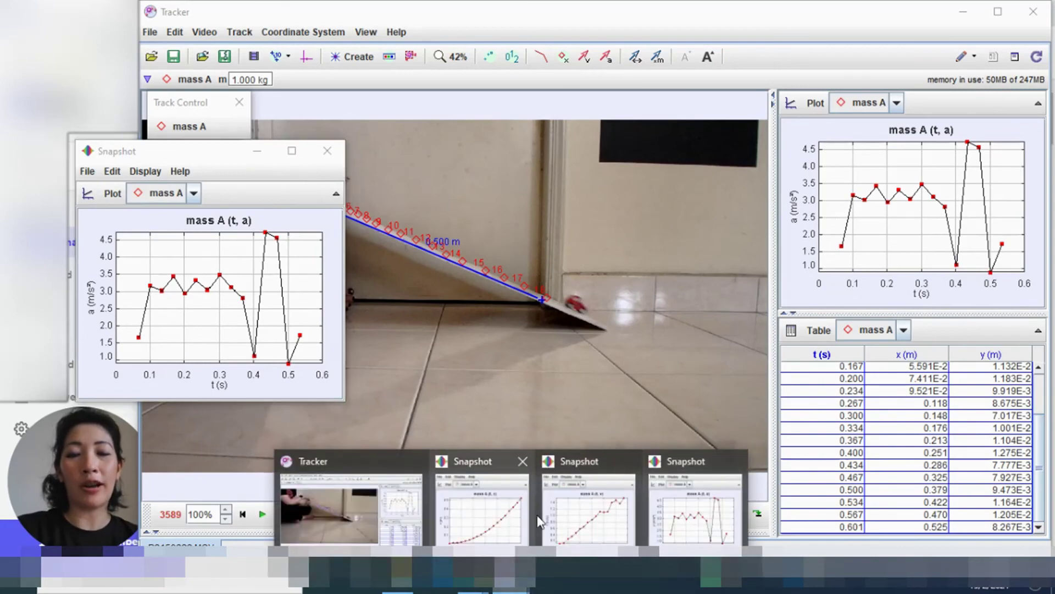
{"action": "left_click", "coordinate": [533, 513]}
{"action": "left_click", "coordinate": [594, 509]}
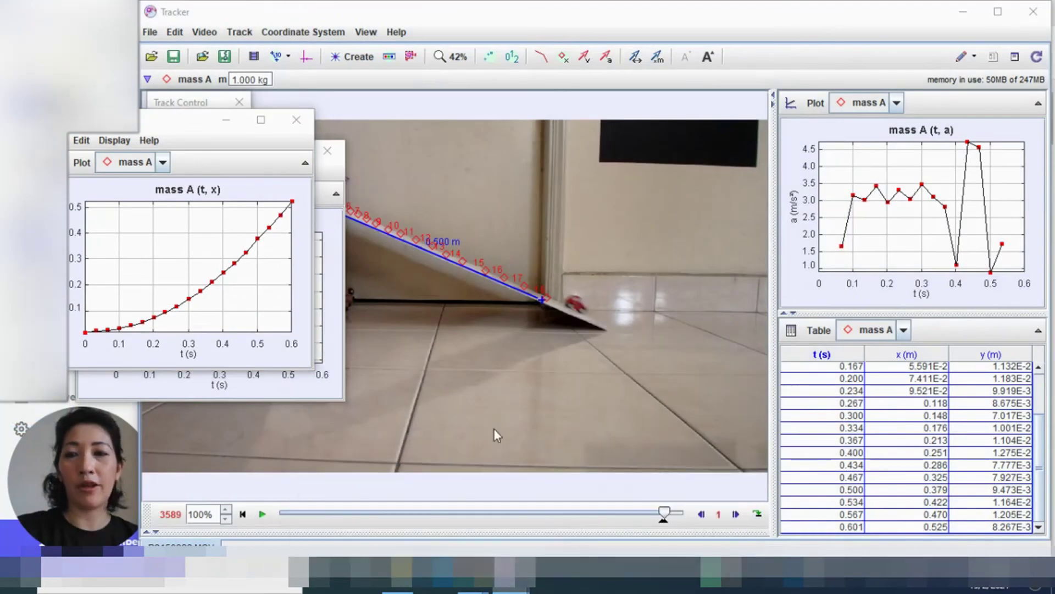
{"action": "left_click_drag", "start_coordinate": [224, 142], "coordinate": [405, 50]}
{"action": "left_click_drag", "start_coordinate": [190, 125], "coordinate": [836, 145]}
{"action": "left_click_drag", "start_coordinate": [405, 43], "coordinate": [546, 145]}
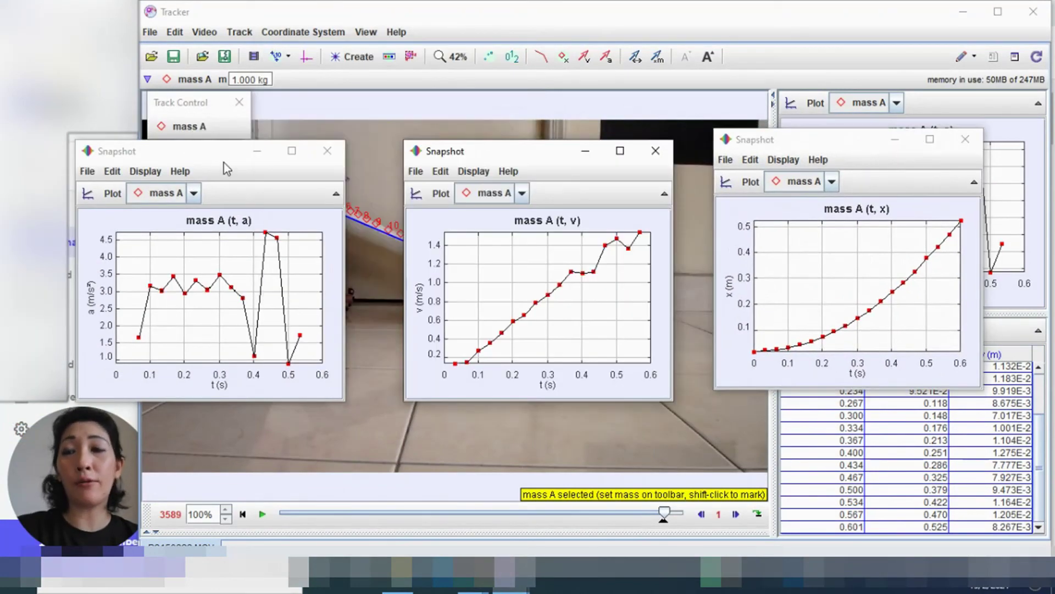
{"action": "left_click_drag", "start_coordinate": [223, 163], "coordinate": [850, 276]}
{"action": "left_click_drag", "start_coordinate": [855, 146], "coordinate": [212, 161]}
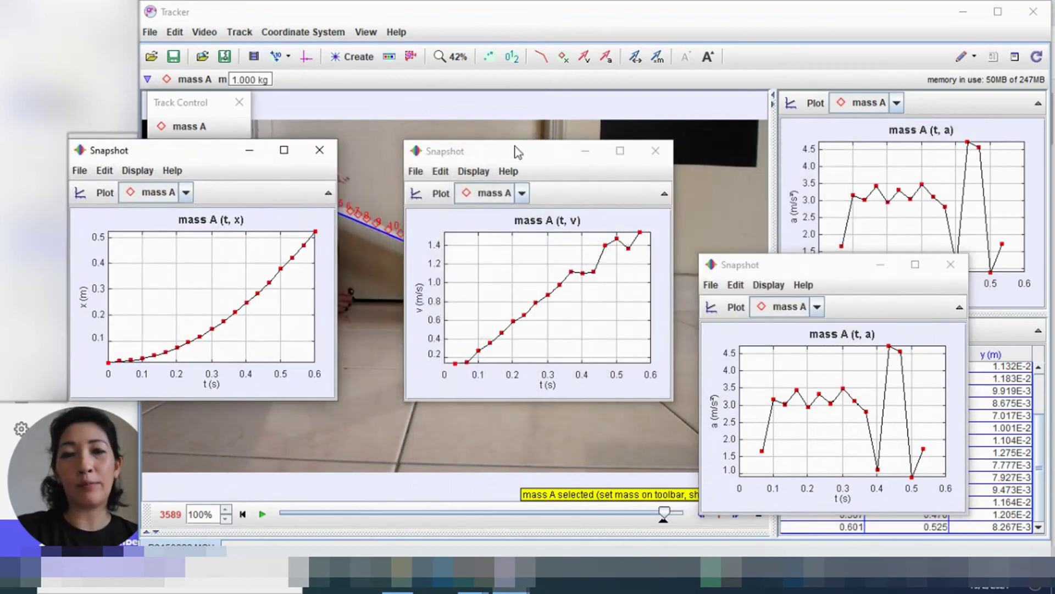
{"action": "left_click_drag", "start_coordinate": [516, 150], "coordinate": [494, 154]}
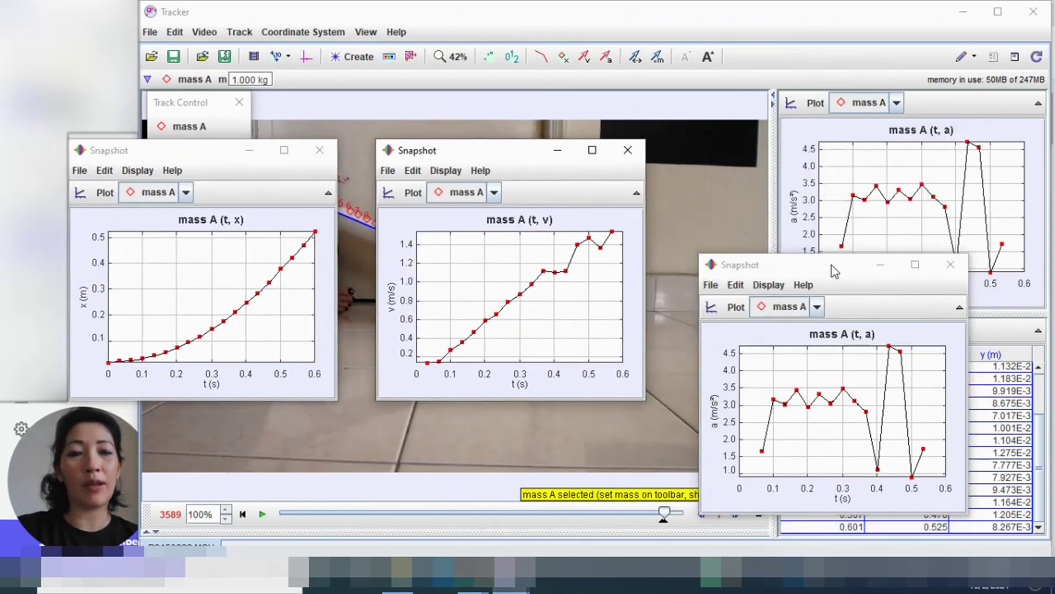
{"action": "left_click_drag", "start_coordinate": [835, 270], "coordinate": [810, 159]}
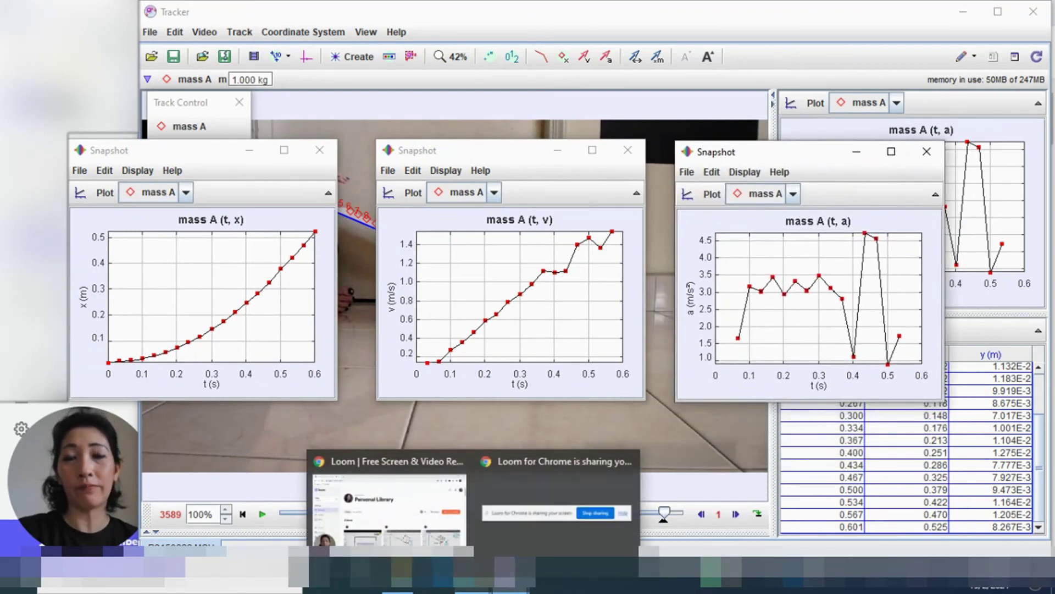